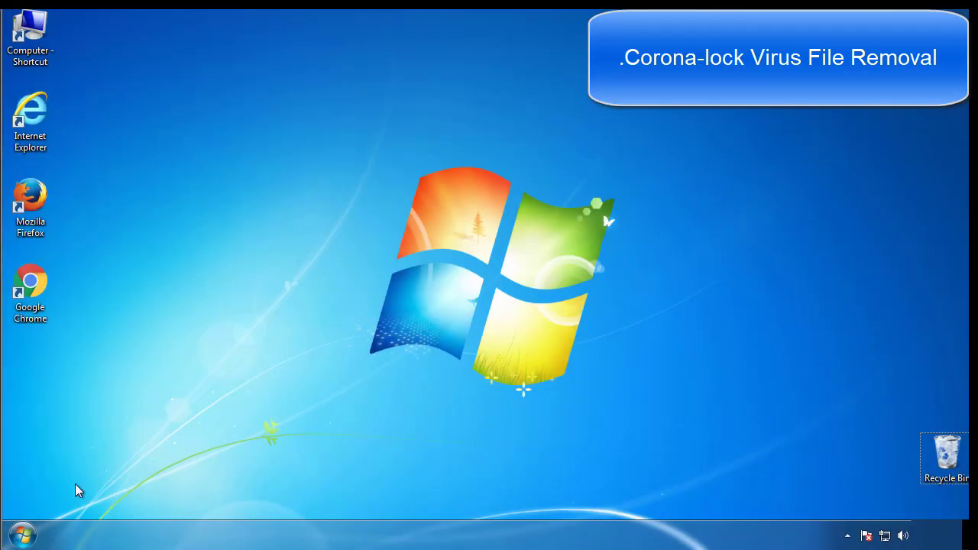
Step: Launch System Configuration by searching msconfig from the Start menu
click(30, 535)
click(86, 494)
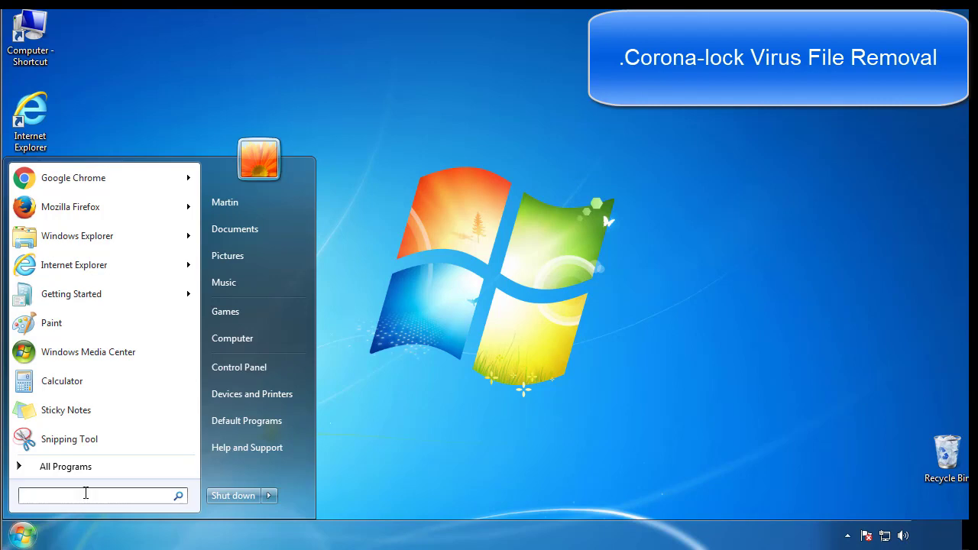
text(msconfig)
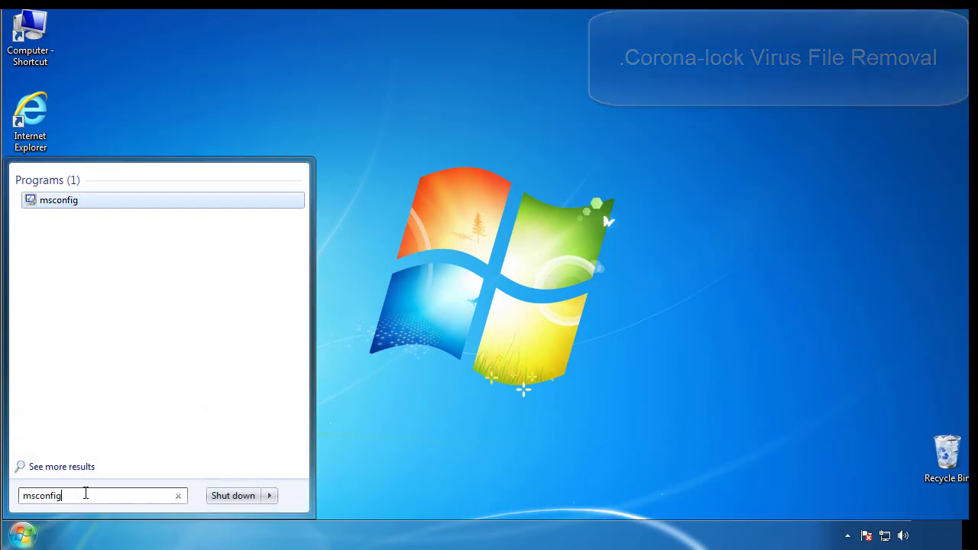
key(Return)
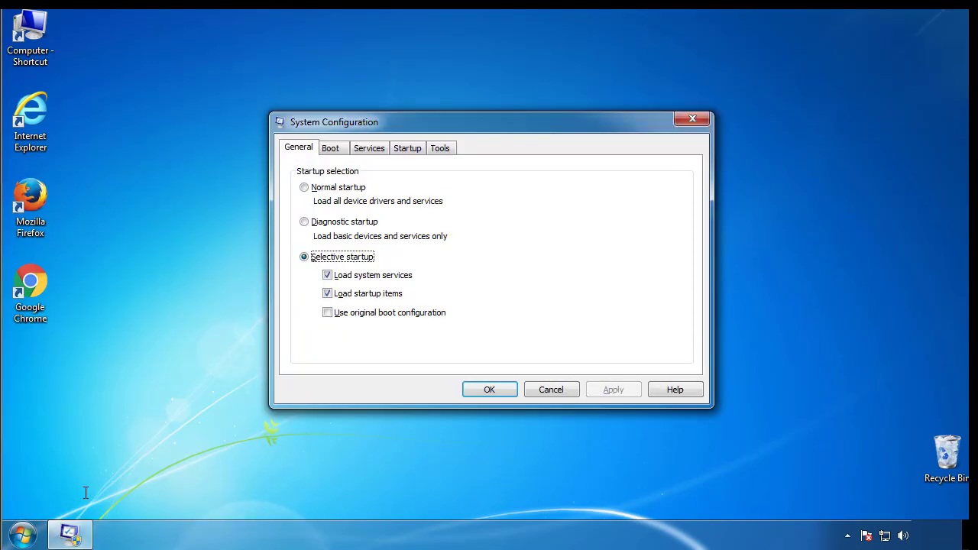
Step: Enable Minimal safe boot on the Boot tab, apply it, and restart the computer
click(330, 149)
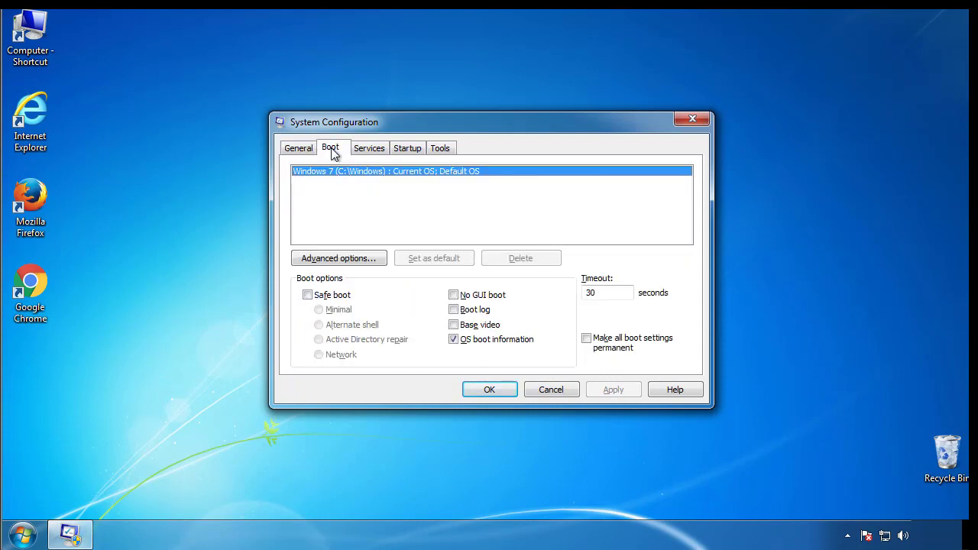
click(307, 295)
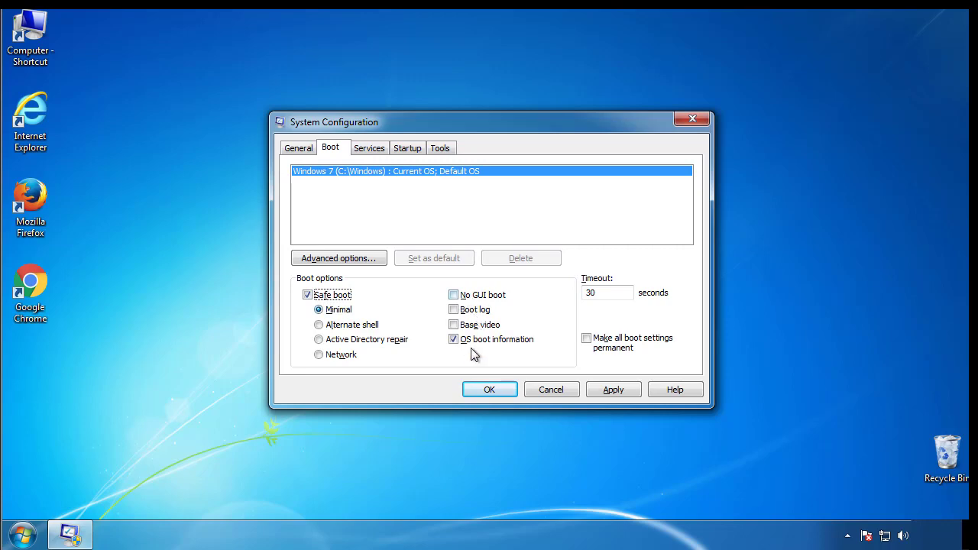
click(490, 390)
click(441, 296)
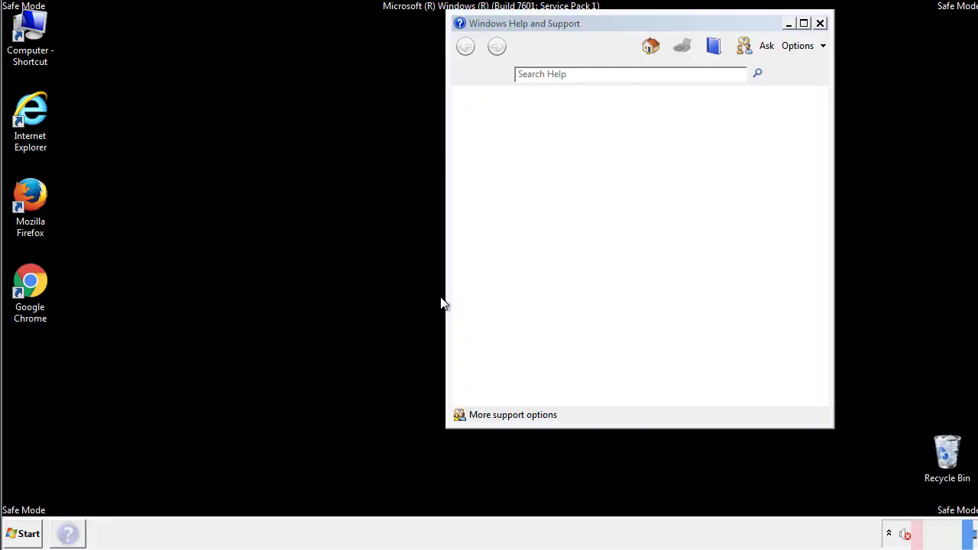
Step: Close Safe Mode help and turn on 'Show hidden files, folders, and drives' in Folder Options
click(819, 23)
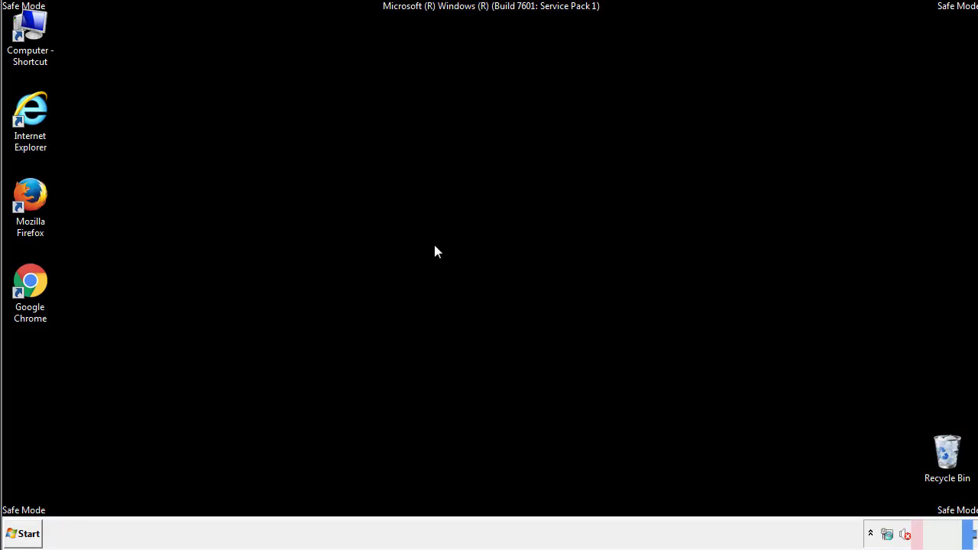
click(33, 529)
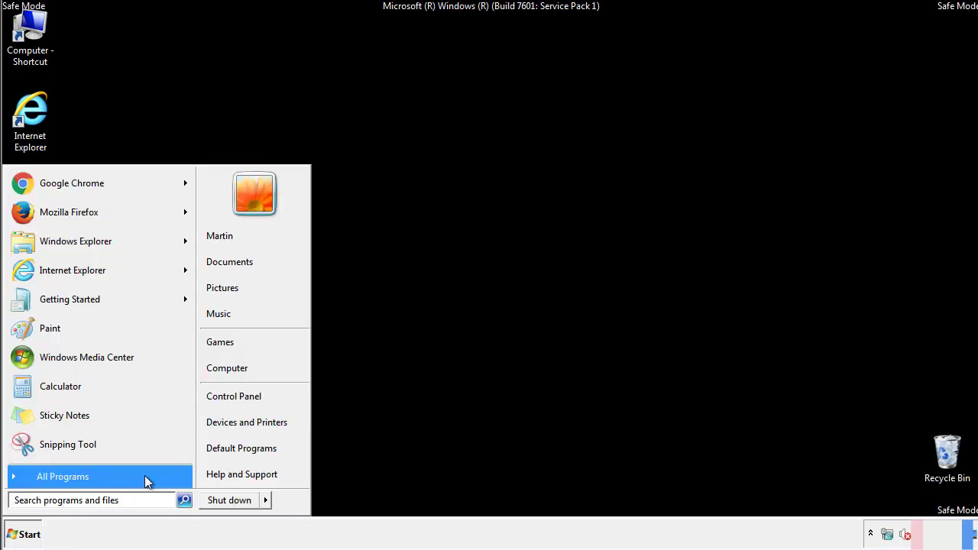
click(244, 393)
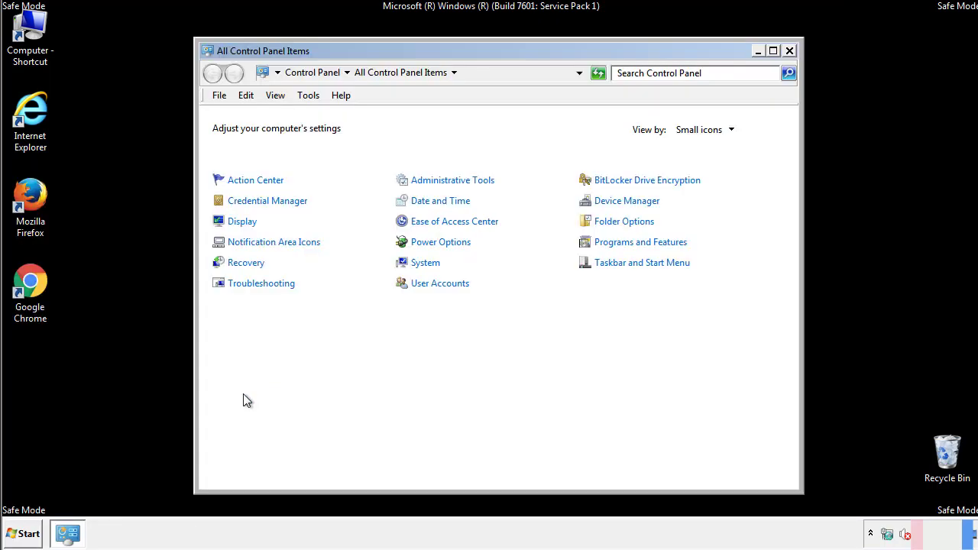
click(627, 222)
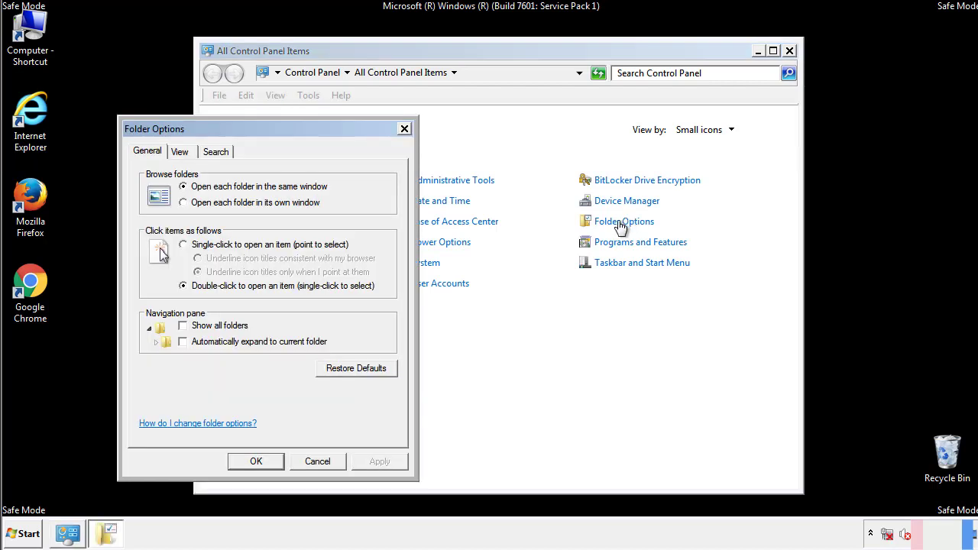
click(182, 154)
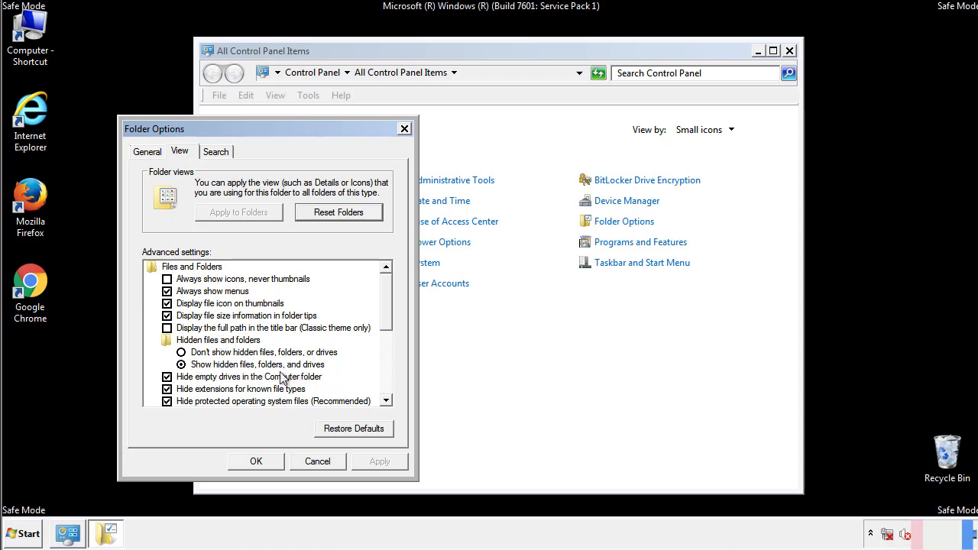
click(257, 461)
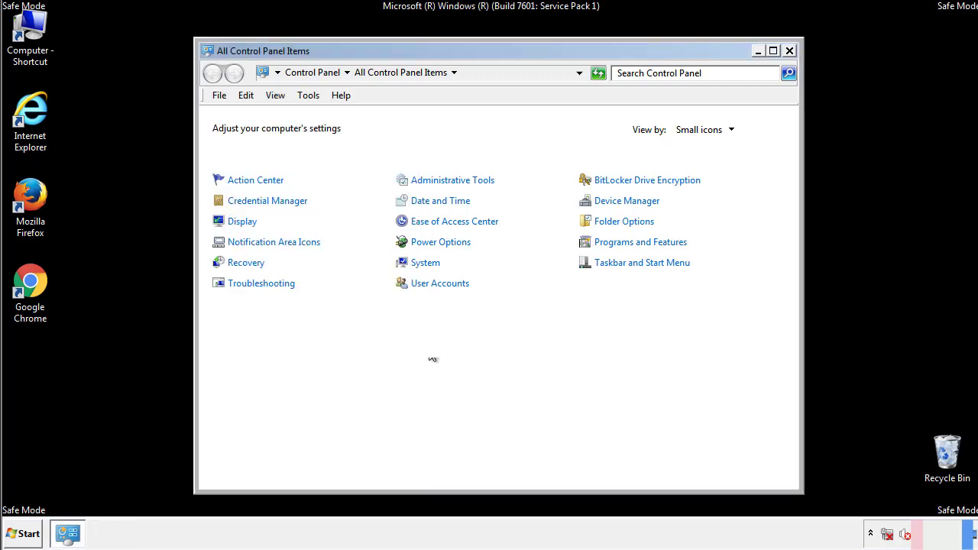
click(789, 51)
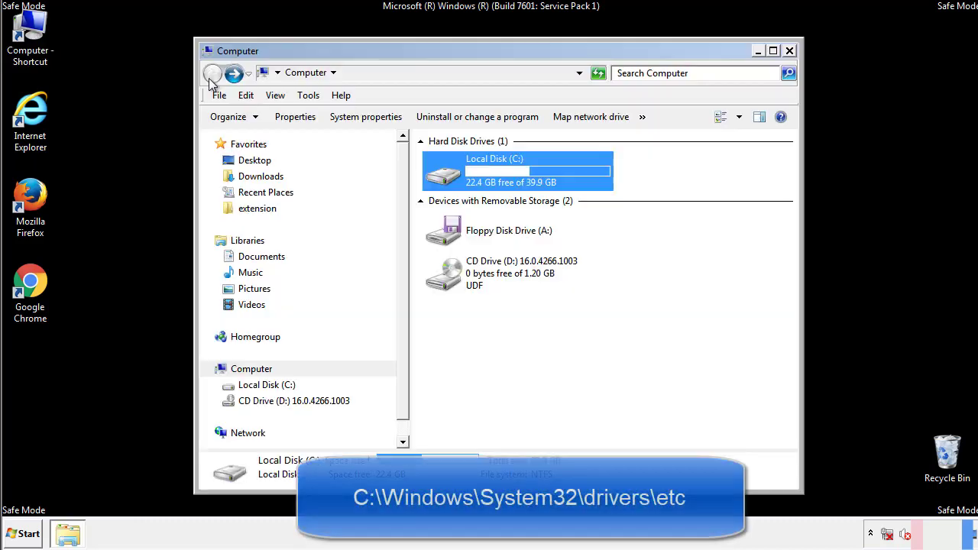
Step: Browse from Computer to C:\Windows\System32\drivers\etc and open the hosts file
double_click(31, 31)
double_click(447, 174)
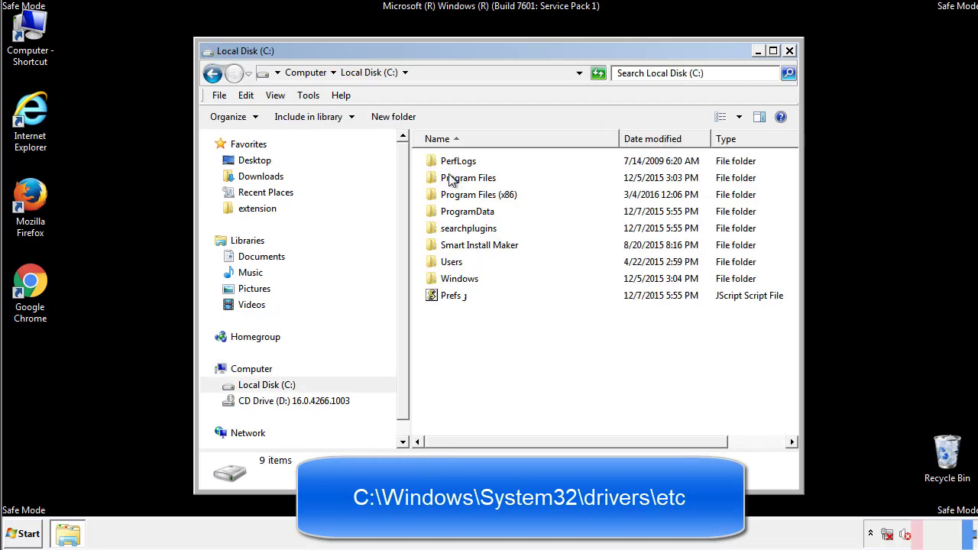
double_click(458, 279)
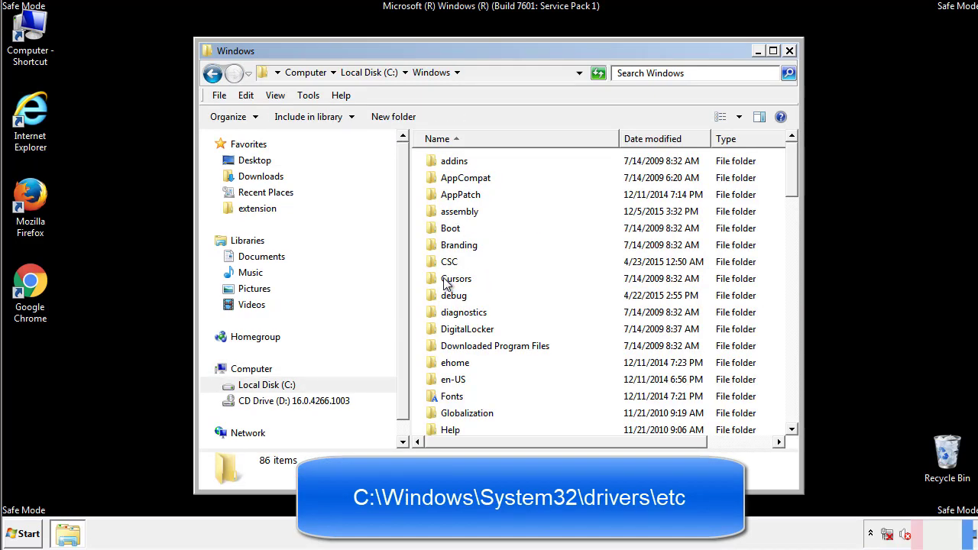
scroll(449, 329, down, 2)
scroll(450, 345, down, 7)
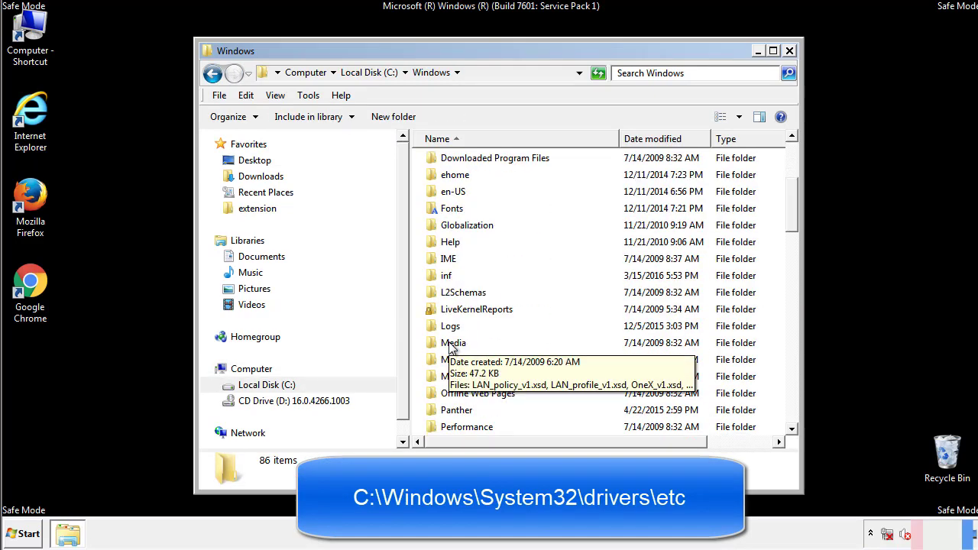
scroll(451, 348, down, 2)
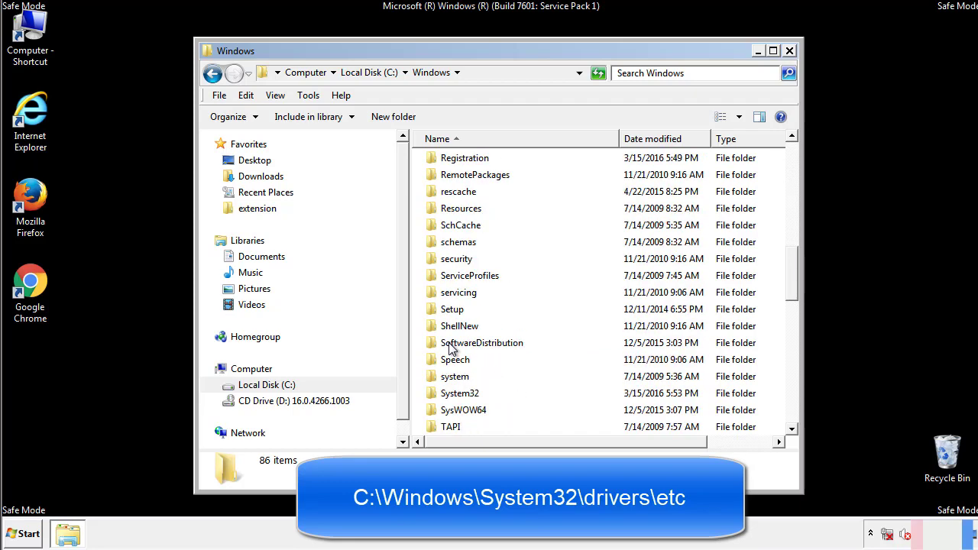
double_click(461, 394)
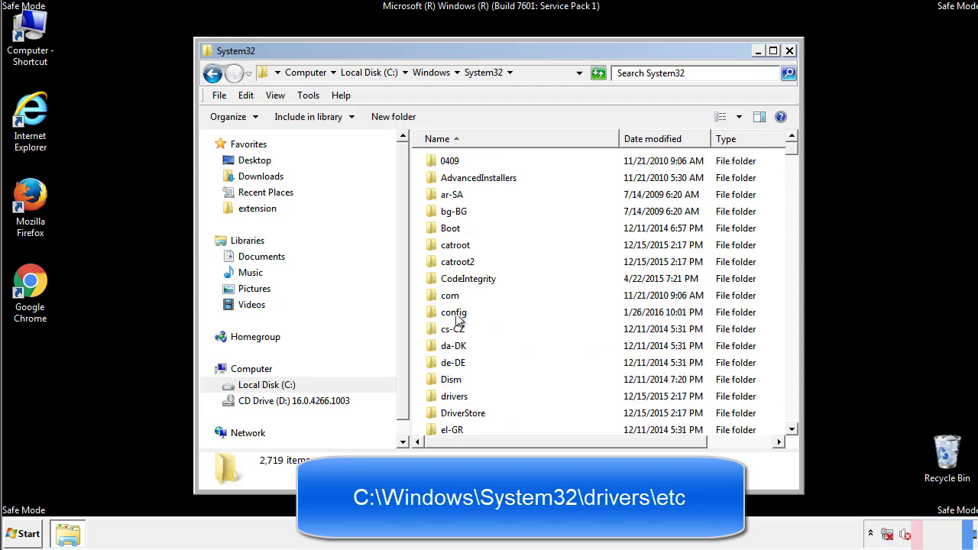
double_click(454, 396)
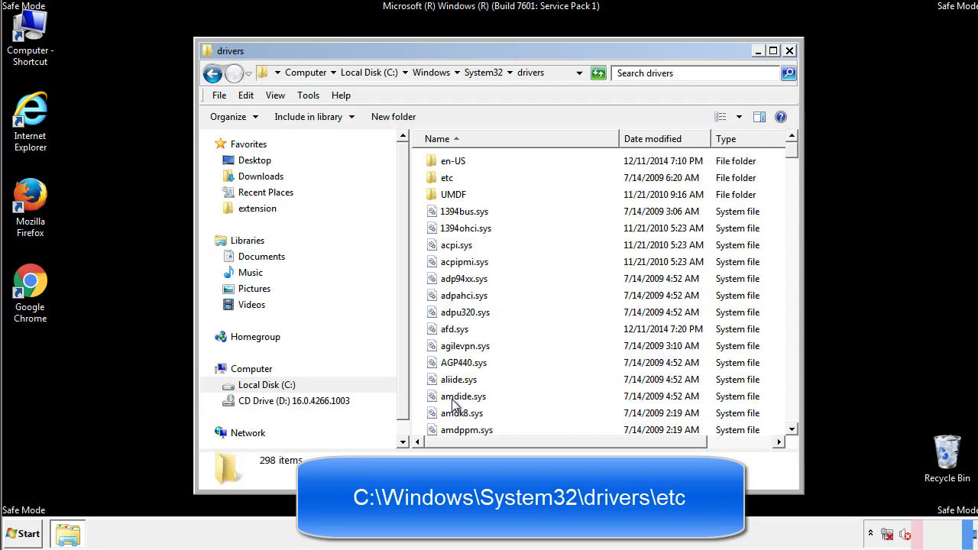
double_click(442, 180)
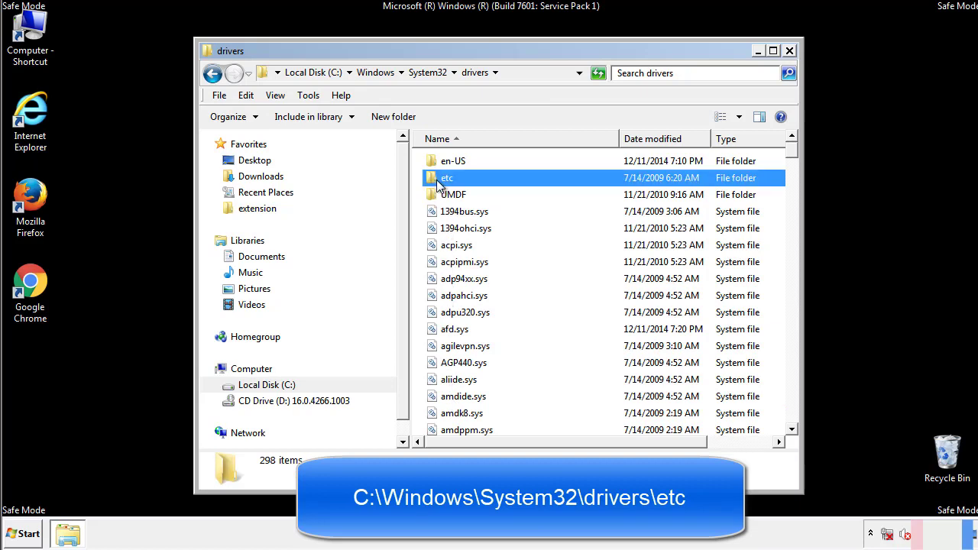
double_click(443, 164)
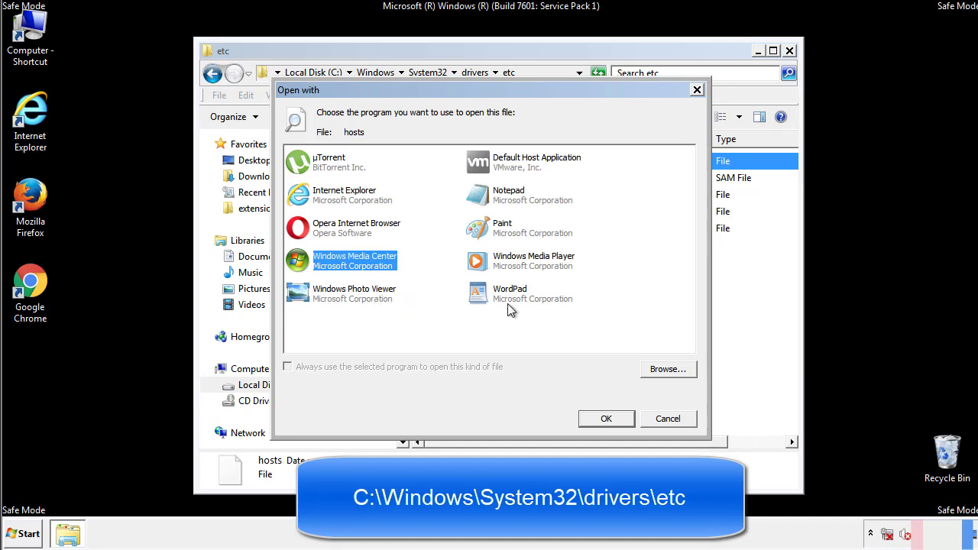
Step: Open hosts in Notepad, delete the four added host entries, and save on closing
click(495, 197)
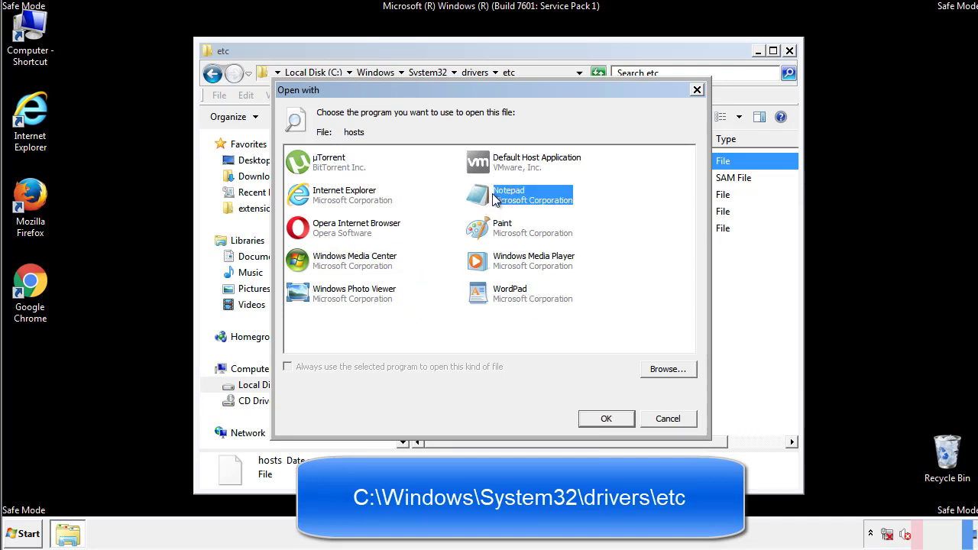
click(605, 419)
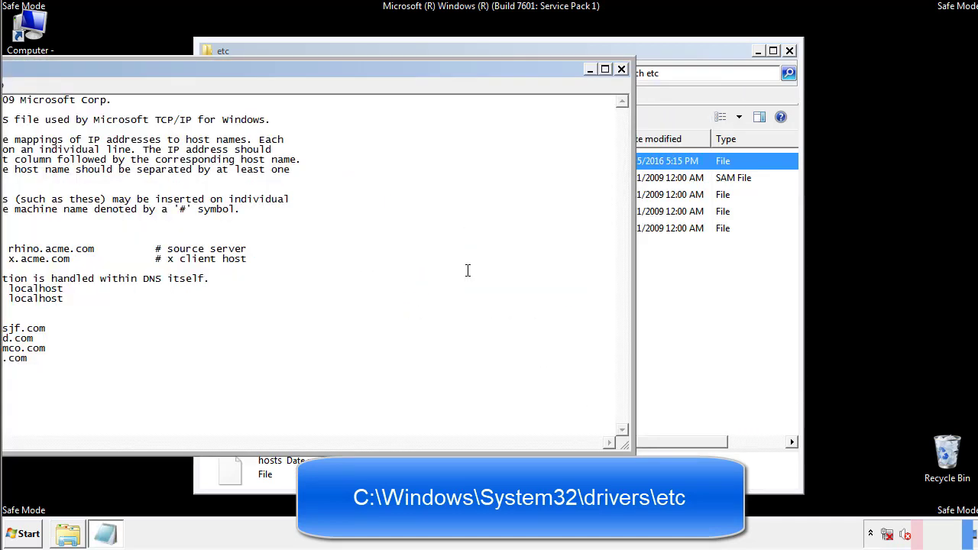
drag(399, 76, 622, 90)
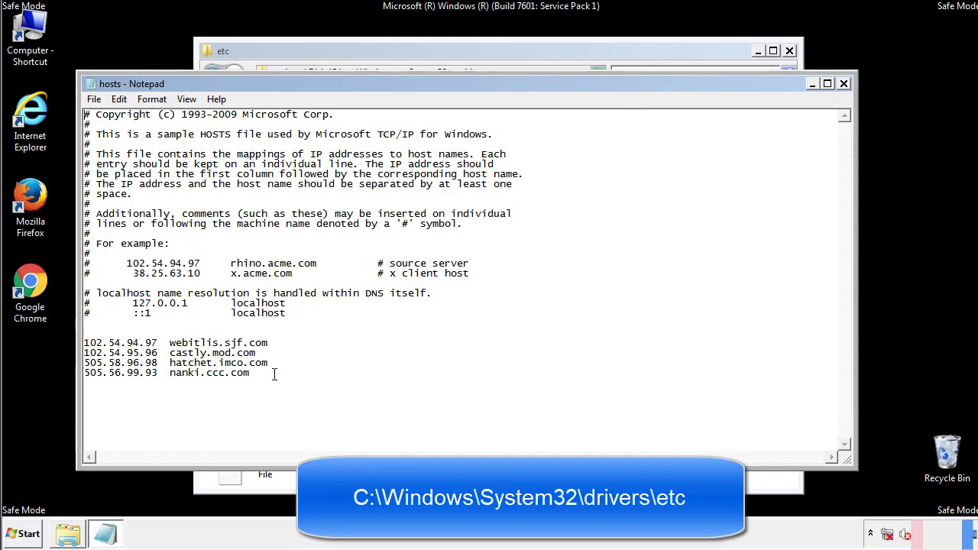
drag(266, 373, 84, 342)
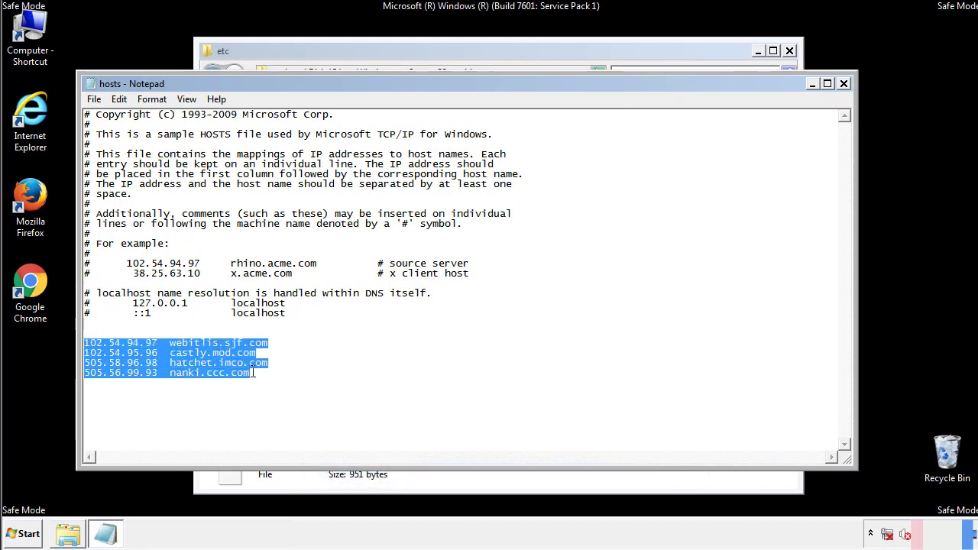
key(Delete)
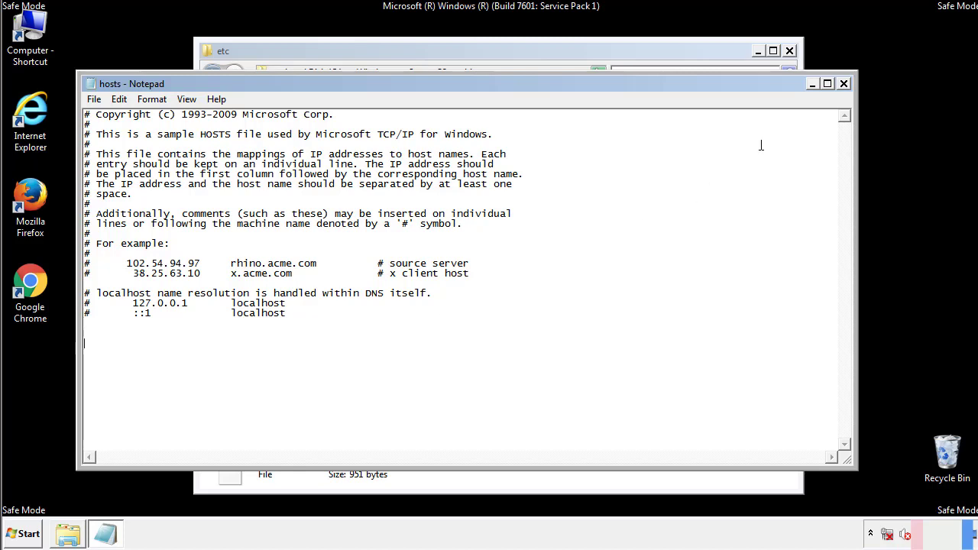
click(844, 84)
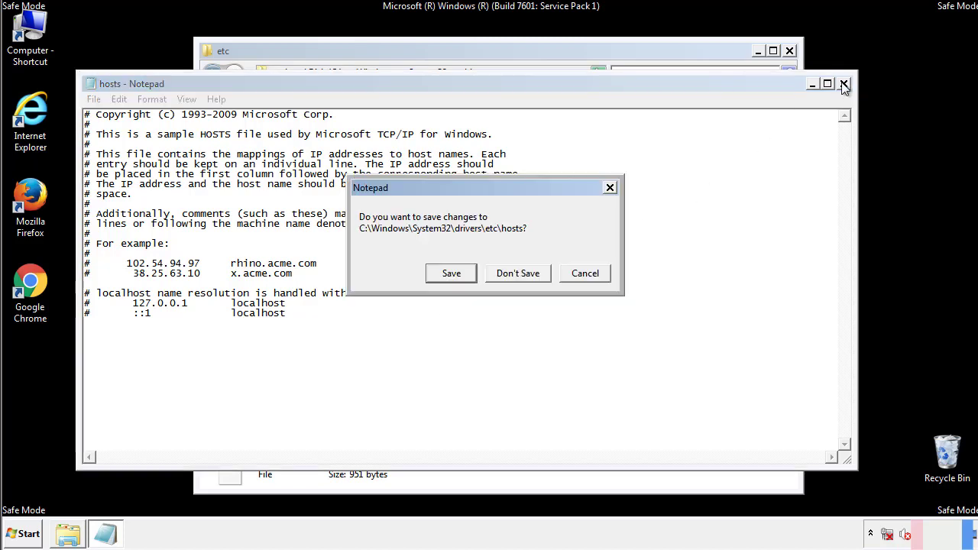
click(430, 276)
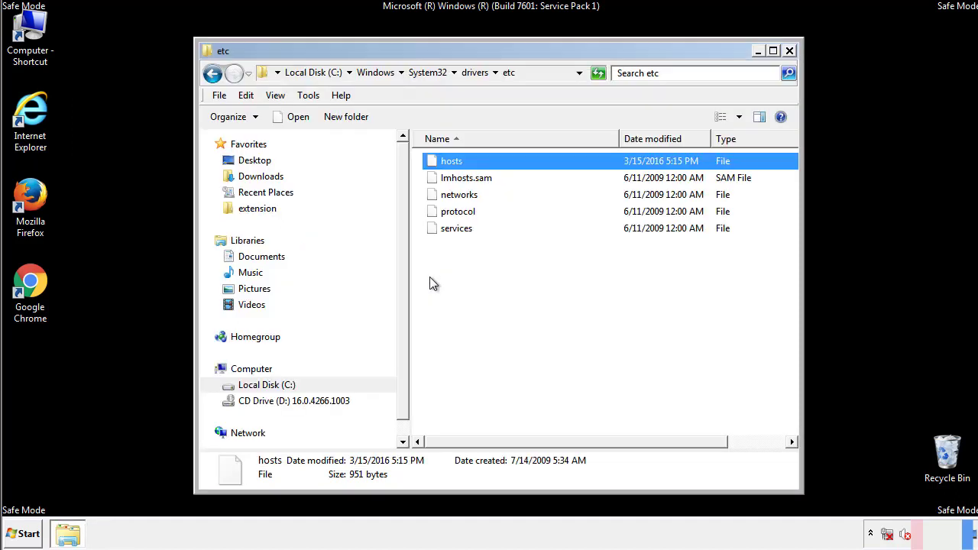
Step: Close the etc window and open the Startup folder from All Programs
click(789, 51)
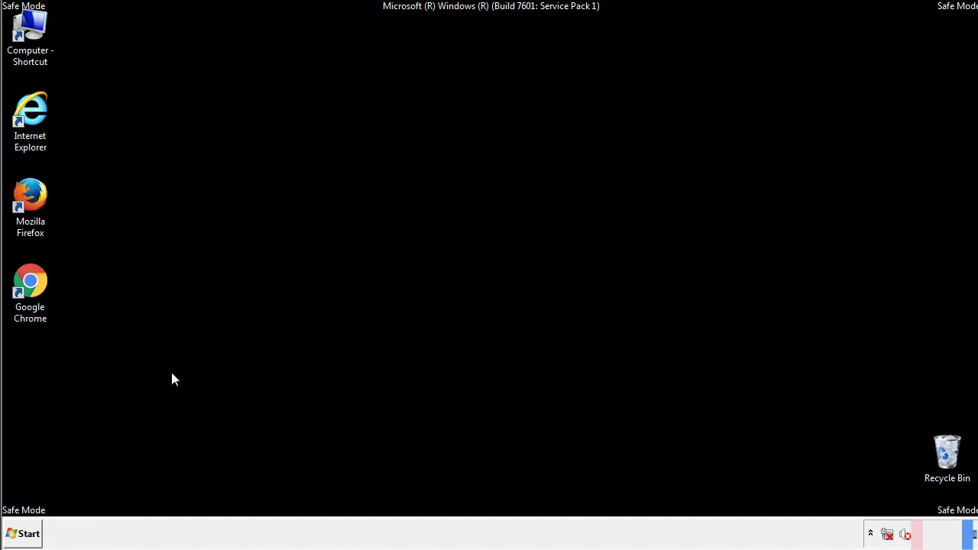
click(23, 533)
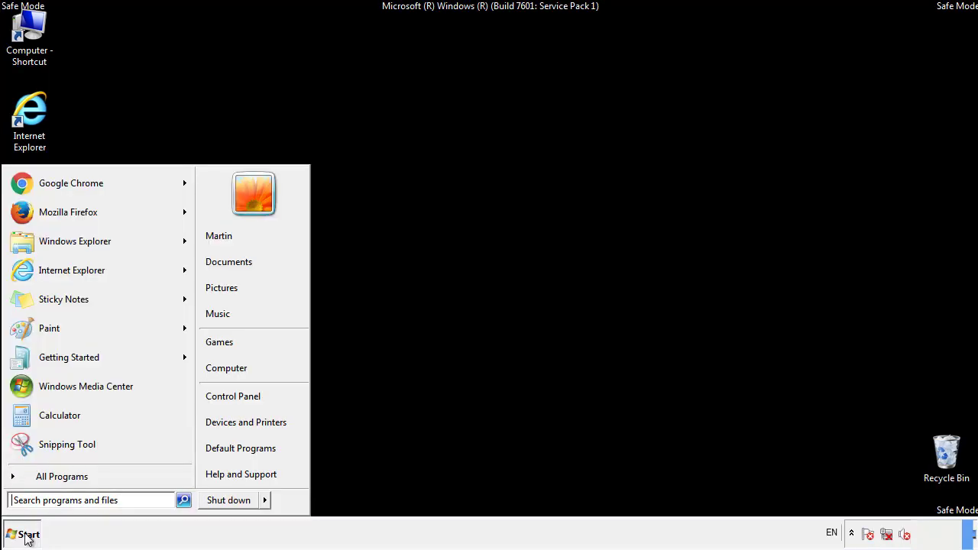
click(43, 485)
right_click(38, 419)
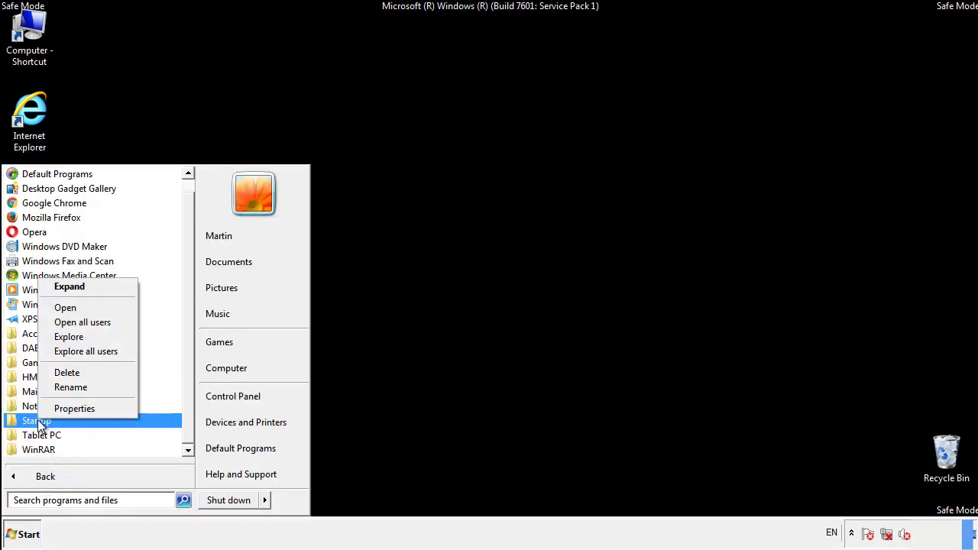
click(74, 307)
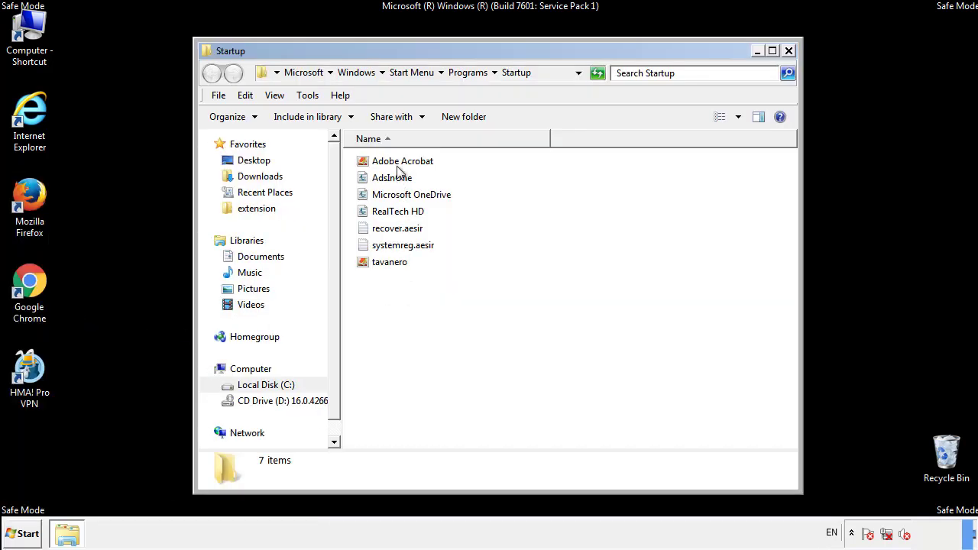
Step: Delete AdsInOne, recover.aesir, systemreg.aesir and tavanero from Startup, then close the folder
click(398, 181)
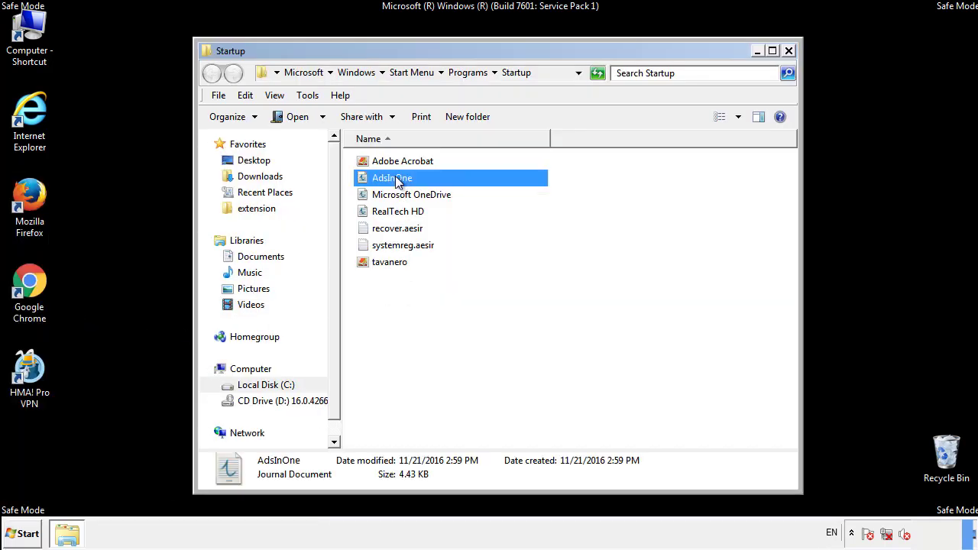
ctrl+click(401, 229)
ctrl+click(404, 245)
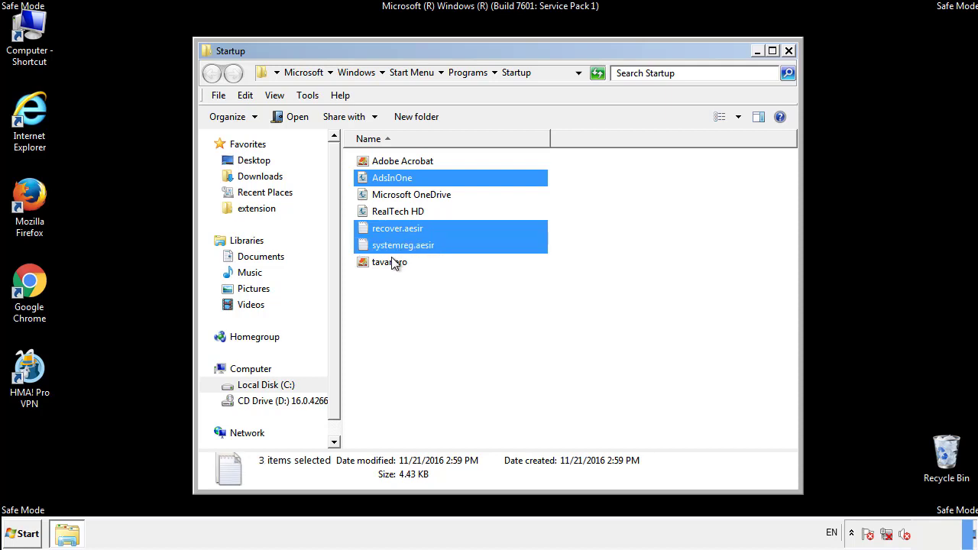
ctrl+click(387, 262)
right_click(387, 263)
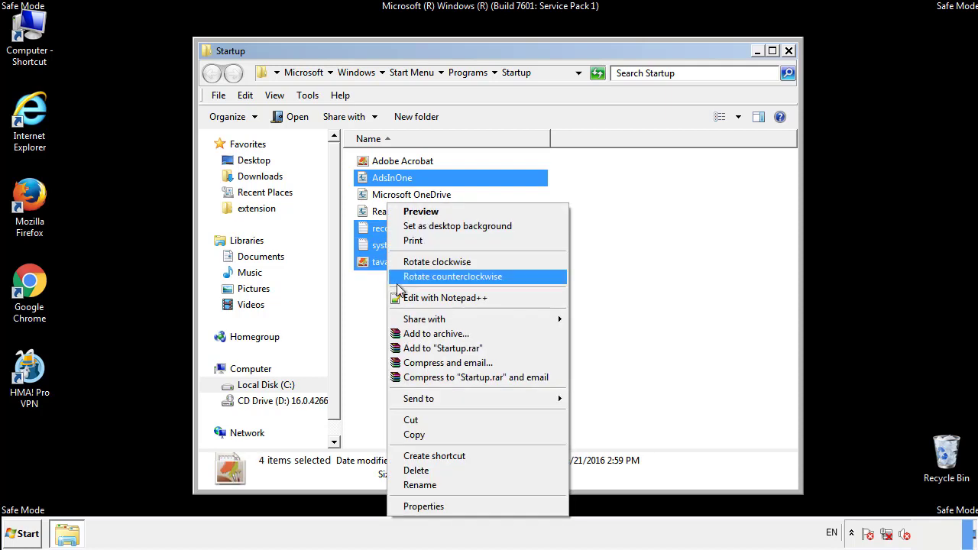
click(415, 470)
click(541, 279)
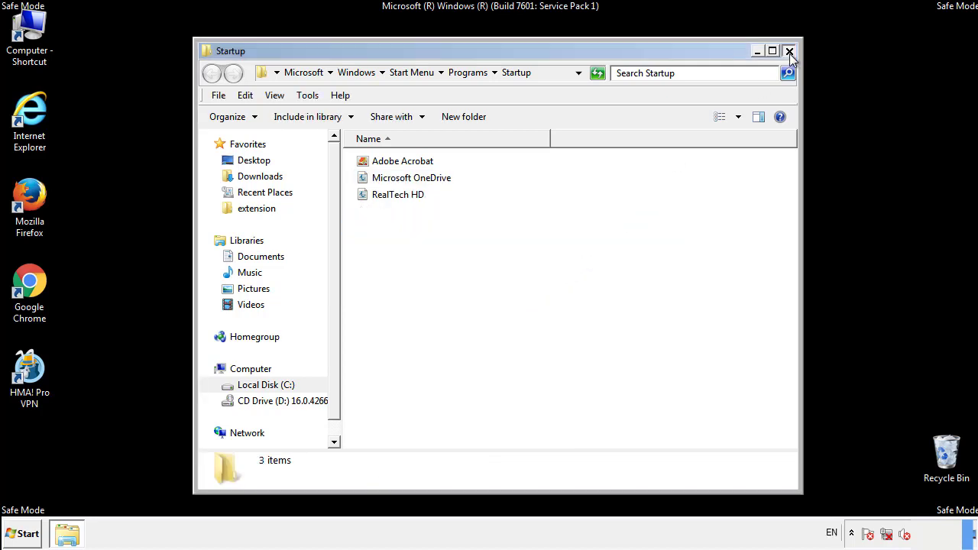
click(789, 51)
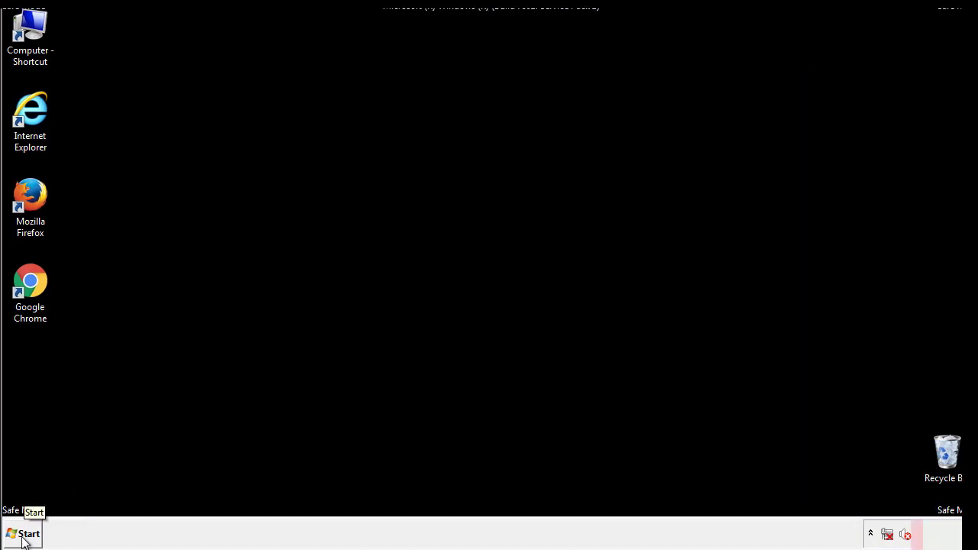
Step: Launch the Registry Editor by searching regedit
click(24, 534)
text(reged)
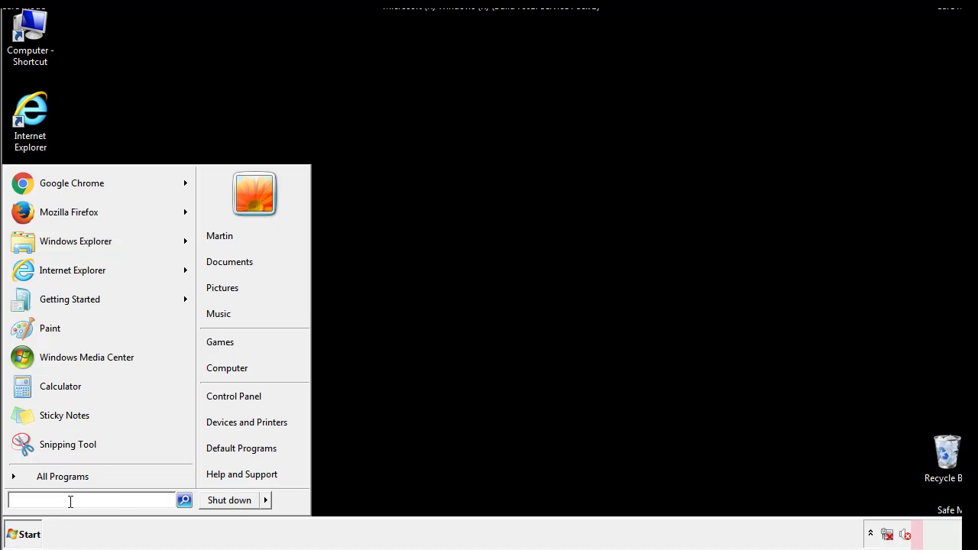
text(it)
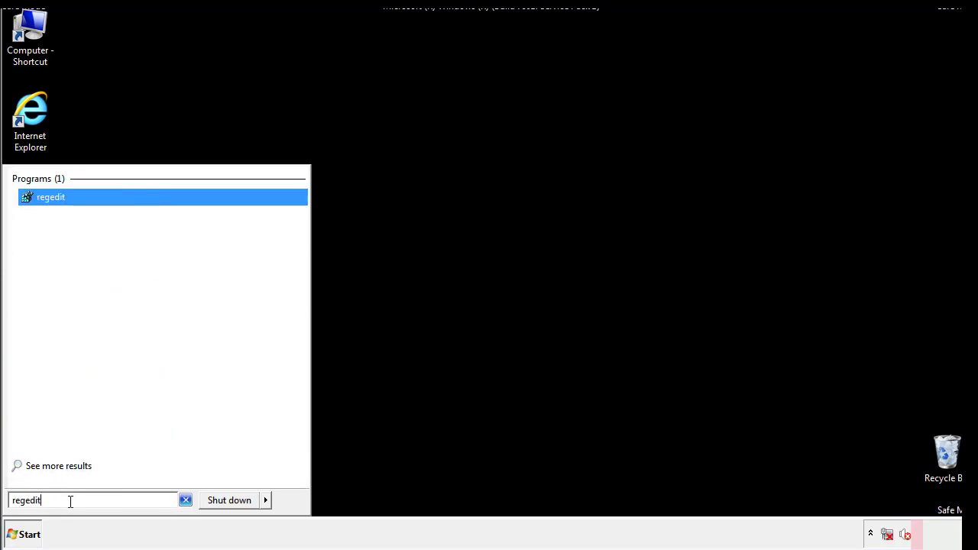
key(Return)
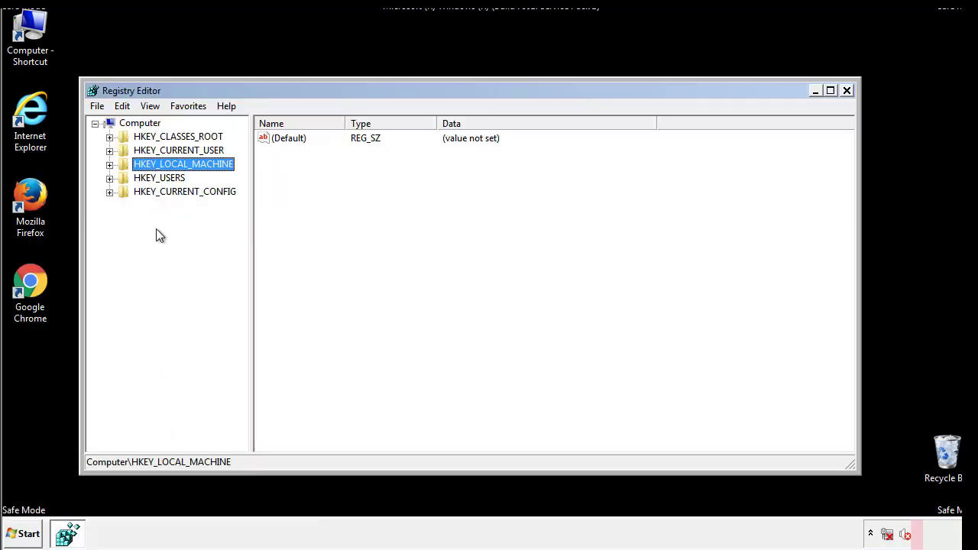
Step: Expand HKEY_LOCAL_MACHINE\SOFTWARE\Microsoft\Windows\CurrentVersion to reveal its Run key
click(109, 165)
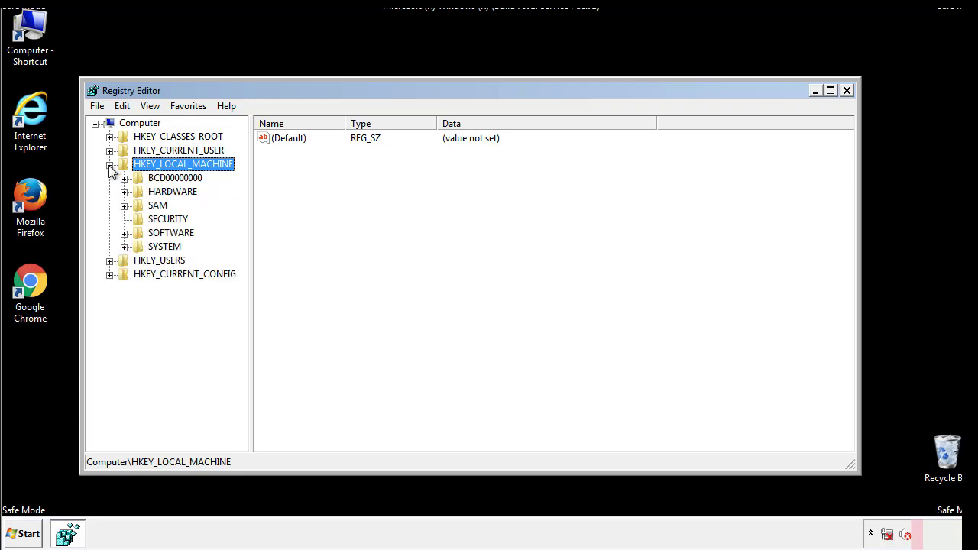
click(124, 233)
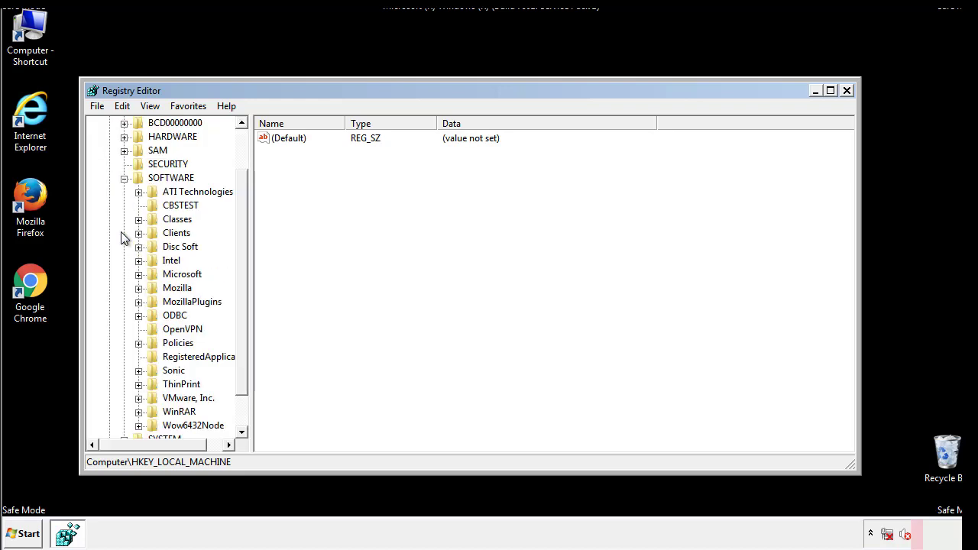
drag(243, 228, 240, 251)
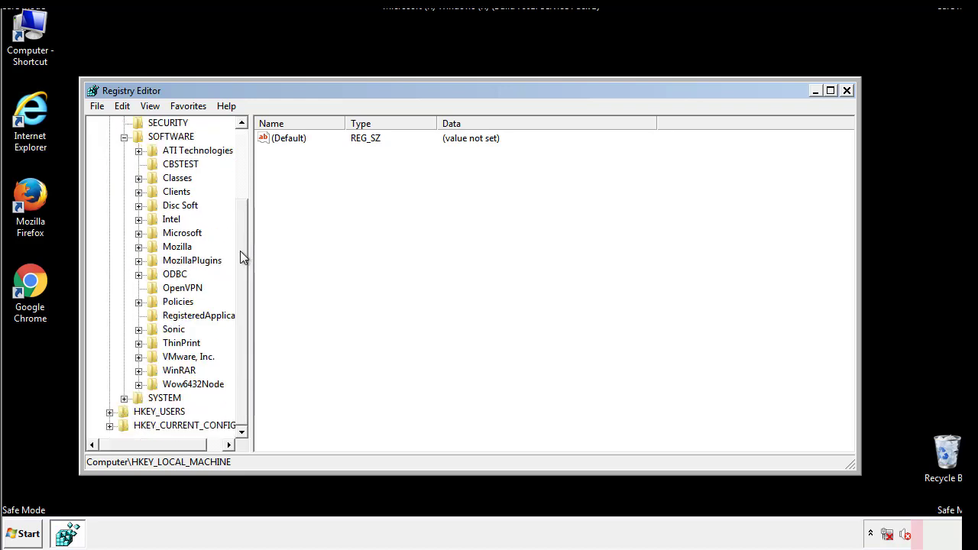
click(138, 232)
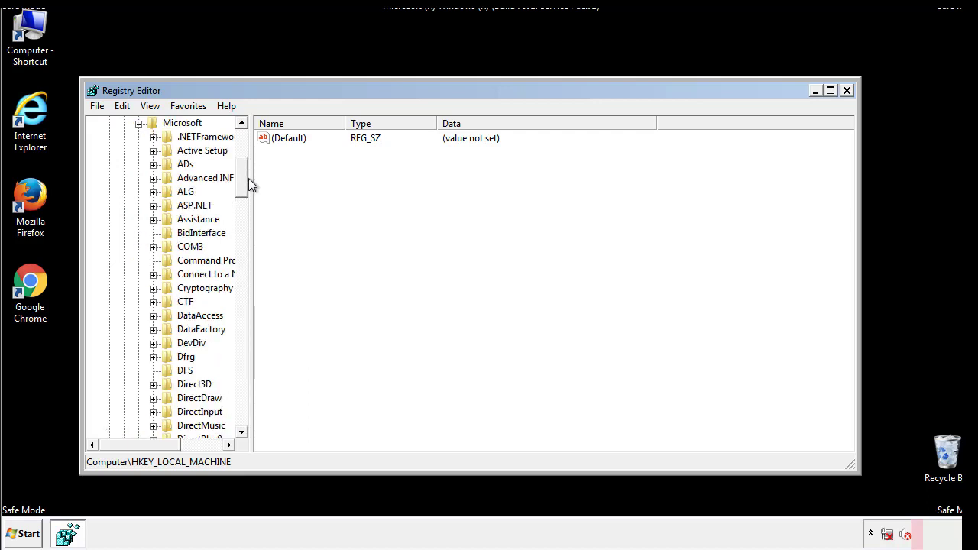
drag(242, 190, 242, 395)
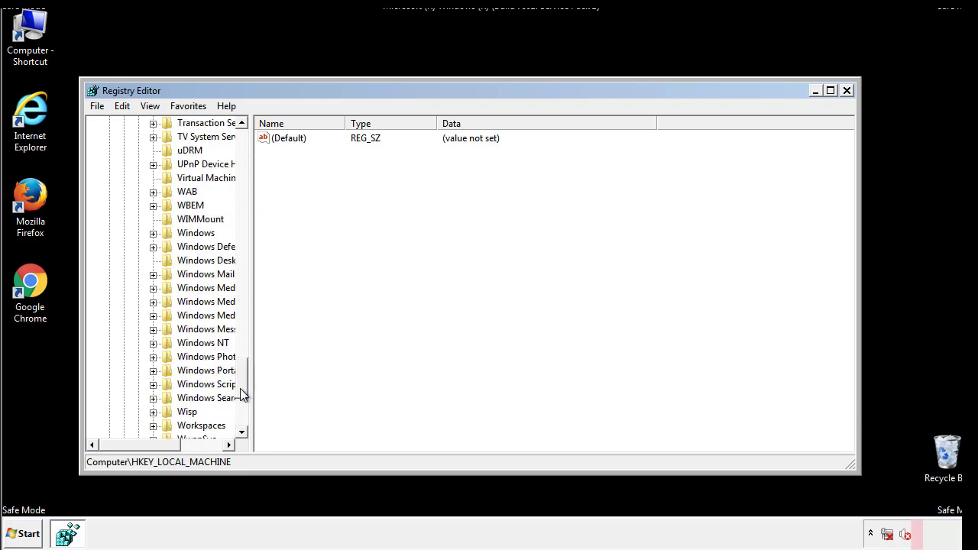
click(154, 234)
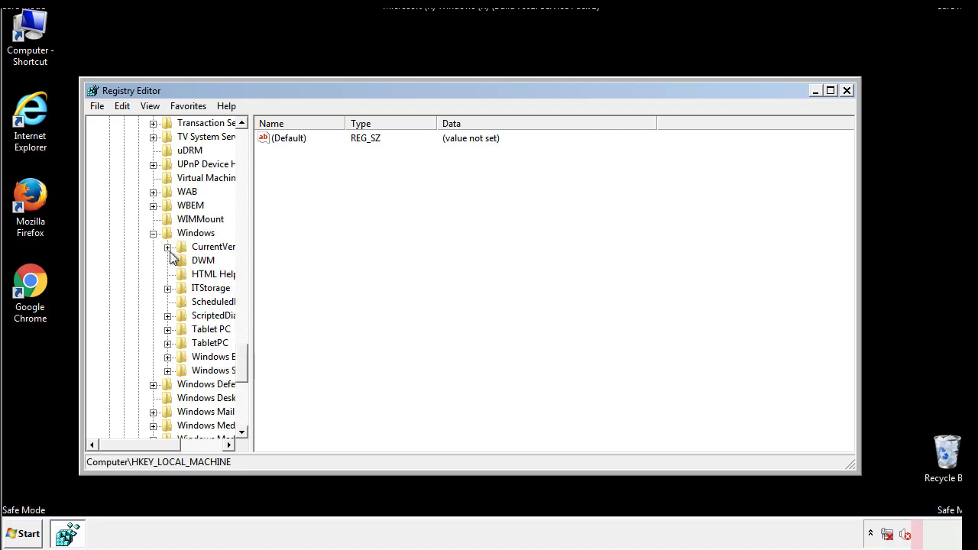
drag(134, 446, 155, 447)
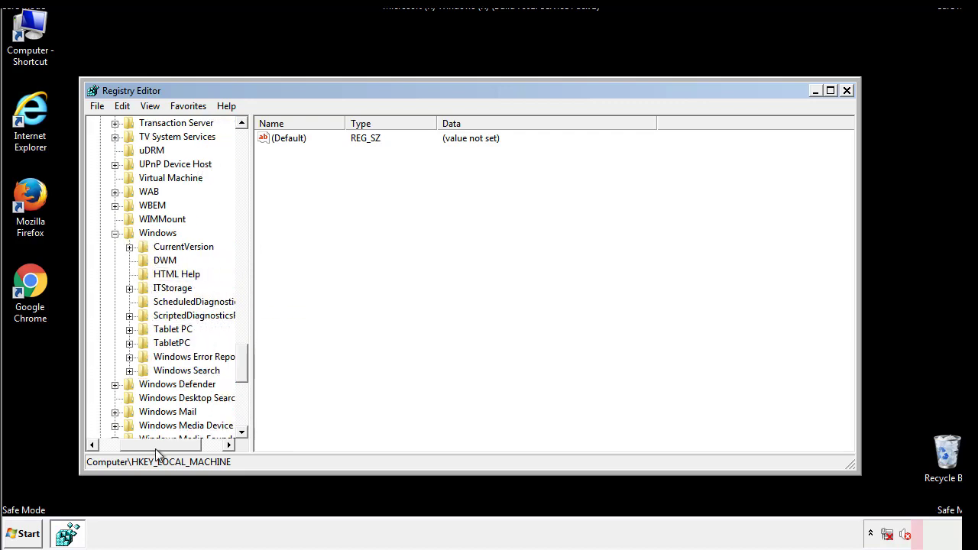
click(126, 247)
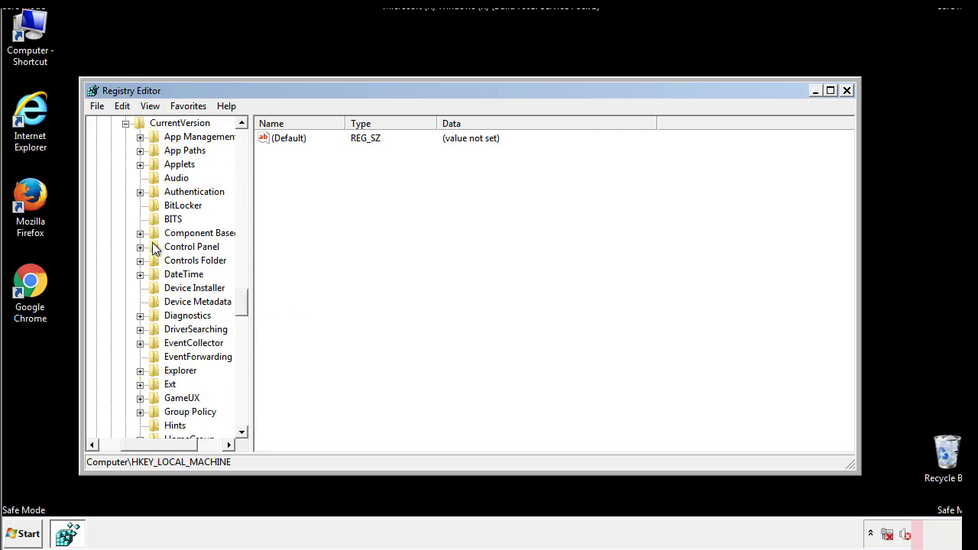
drag(243, 301, 244, 351)
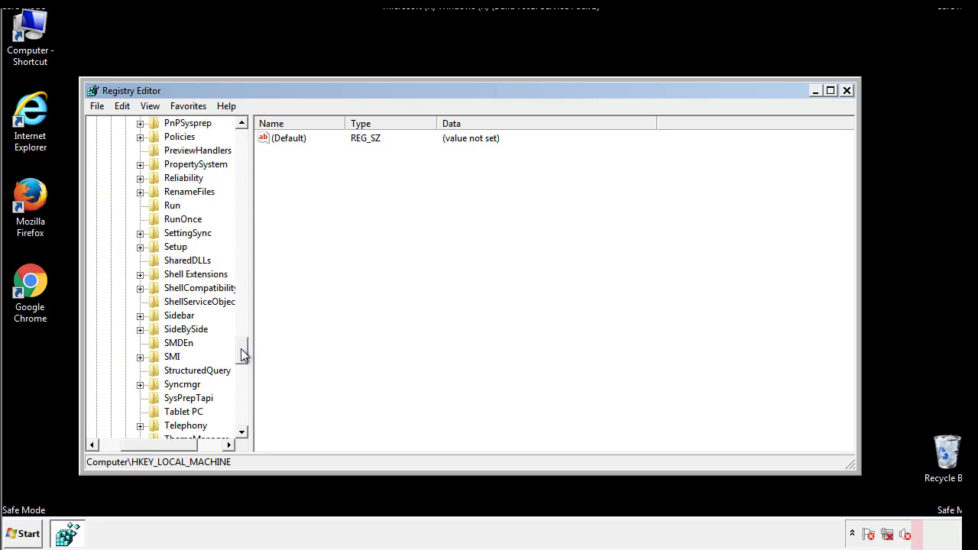
Step: Delete the tappi.loc value from the HKLM CurrentVersion\Run key
click(159, 206)
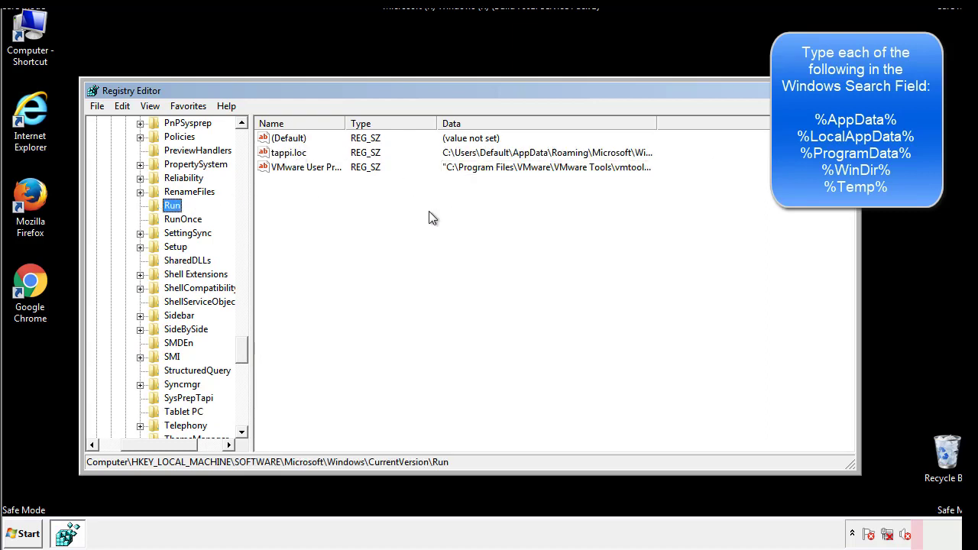
click(290, 156)
right_click(283, 155)
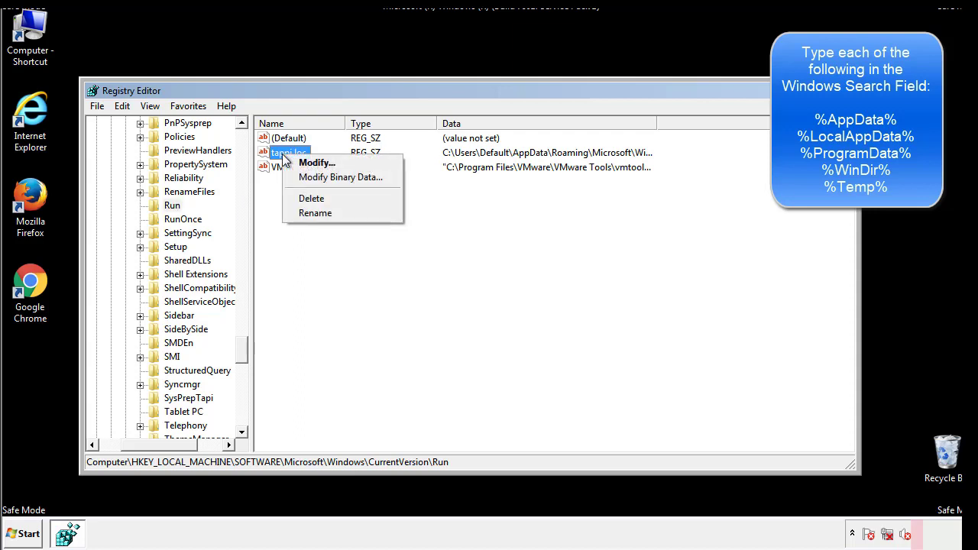
click(307, 199)
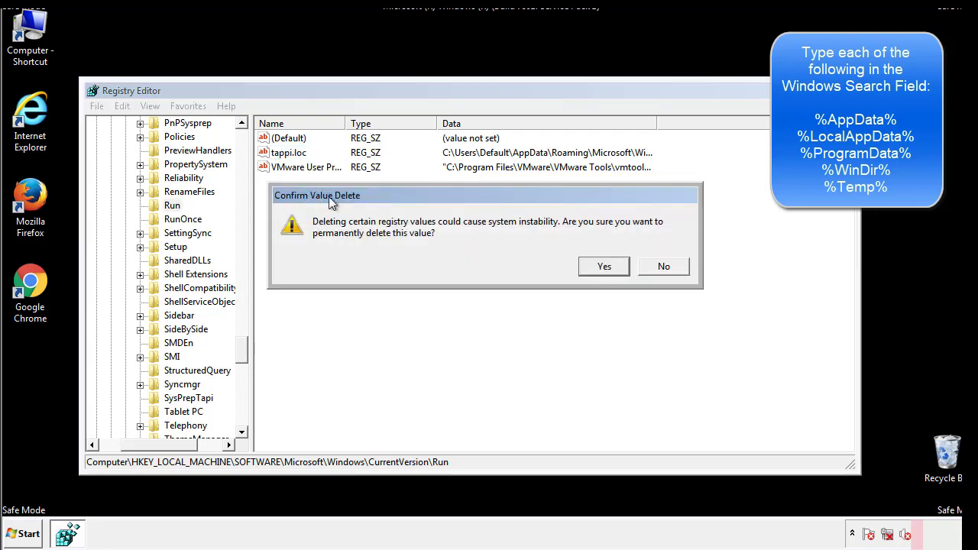
click(596, 267)
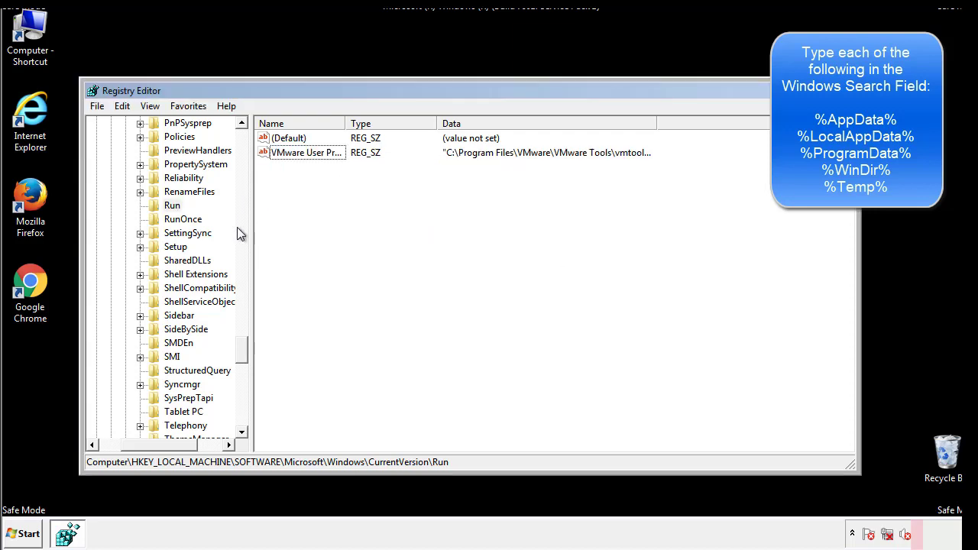
drag(242, 345, 223, 428)
drag(154, 443, 119, 448)
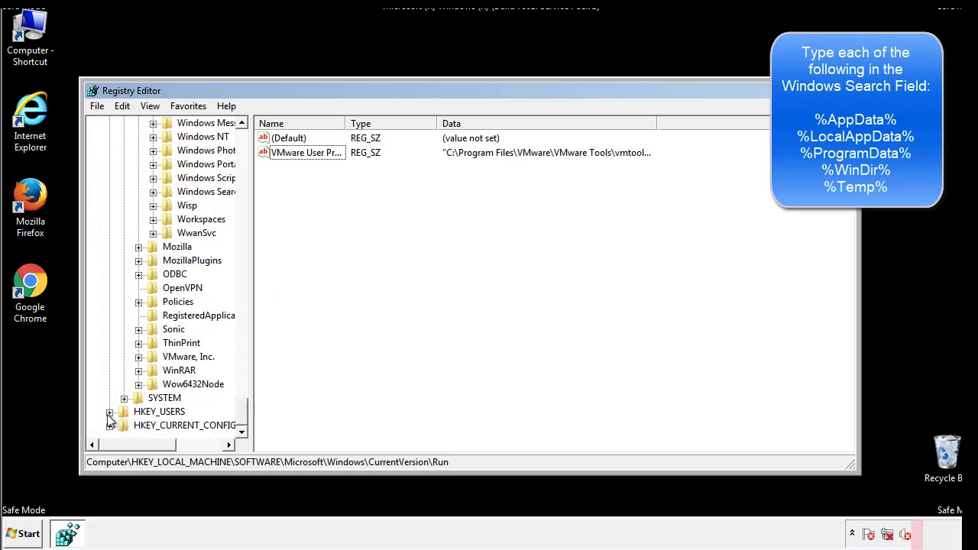
Step: Collapse HKLM and expand HKEY_CURRENT_USER\Software\Microsoft\Windows\CurrentVersion
drag(241, 416, 249, 147)
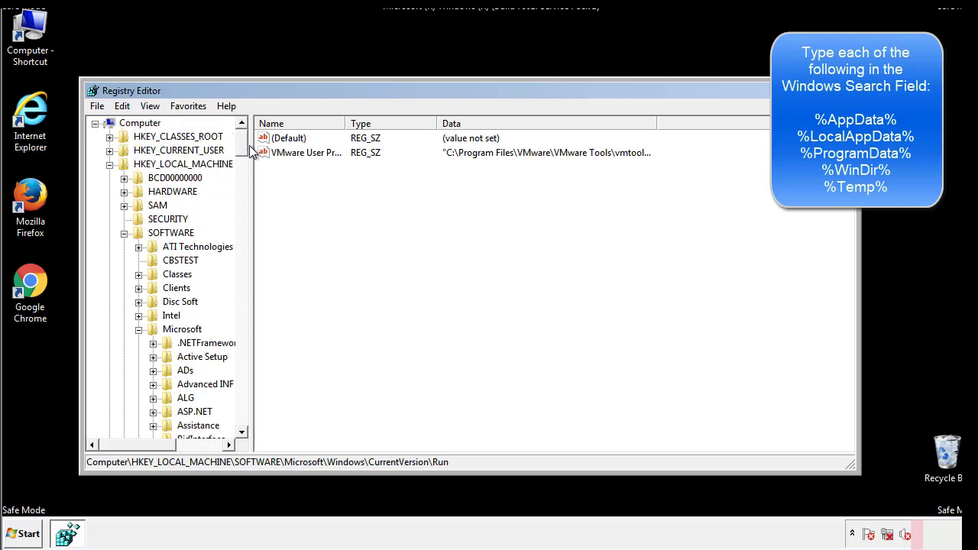
click(110, 164)
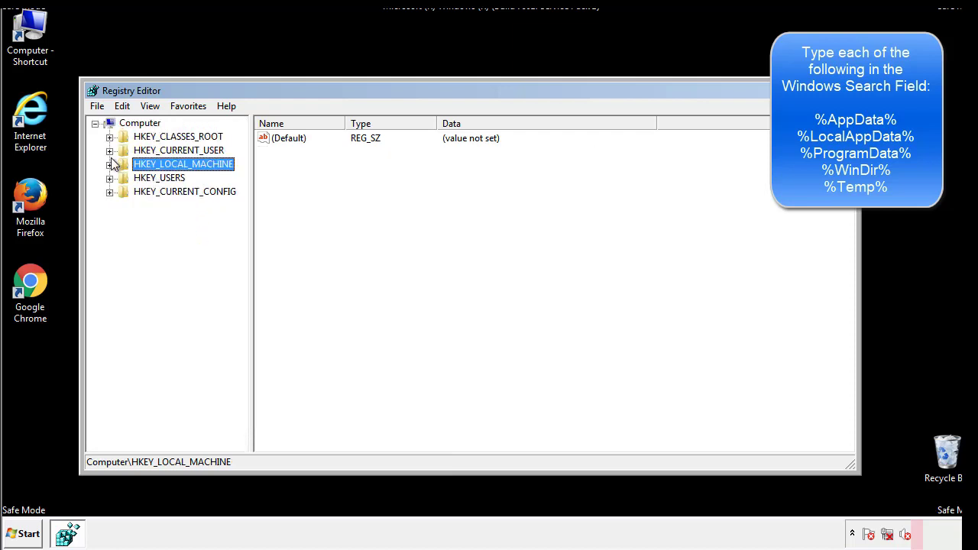
click(110, 150)
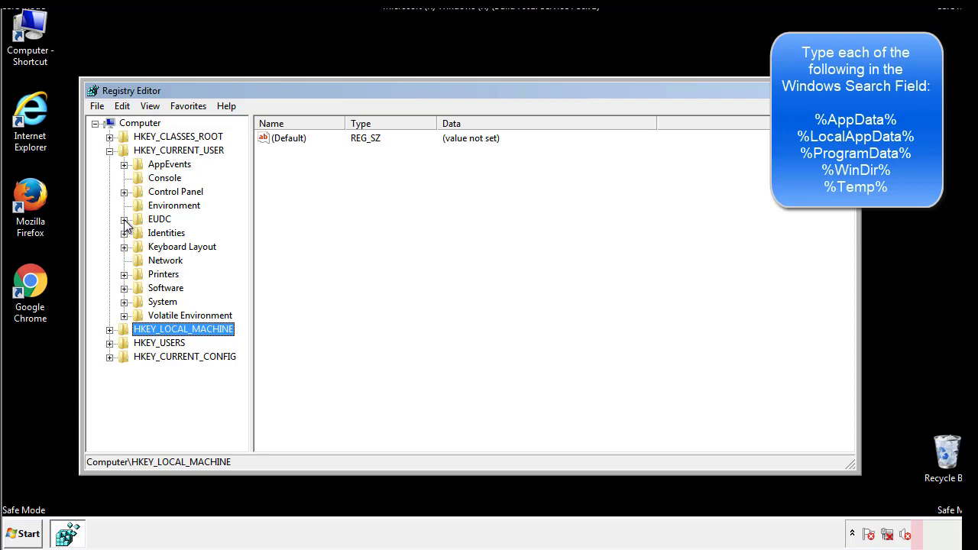
click(124, 287)
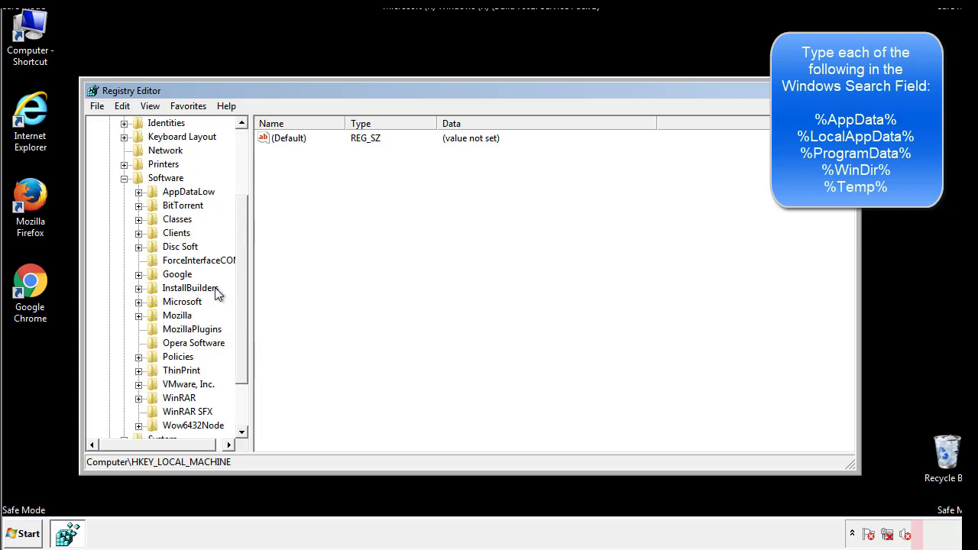
drag(240, 277, 240, 291)
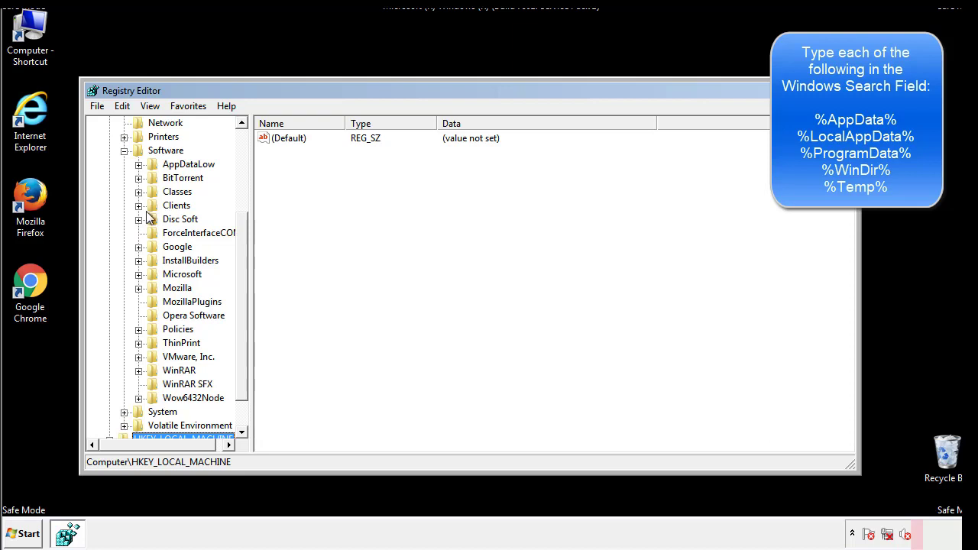
click(138, 274)
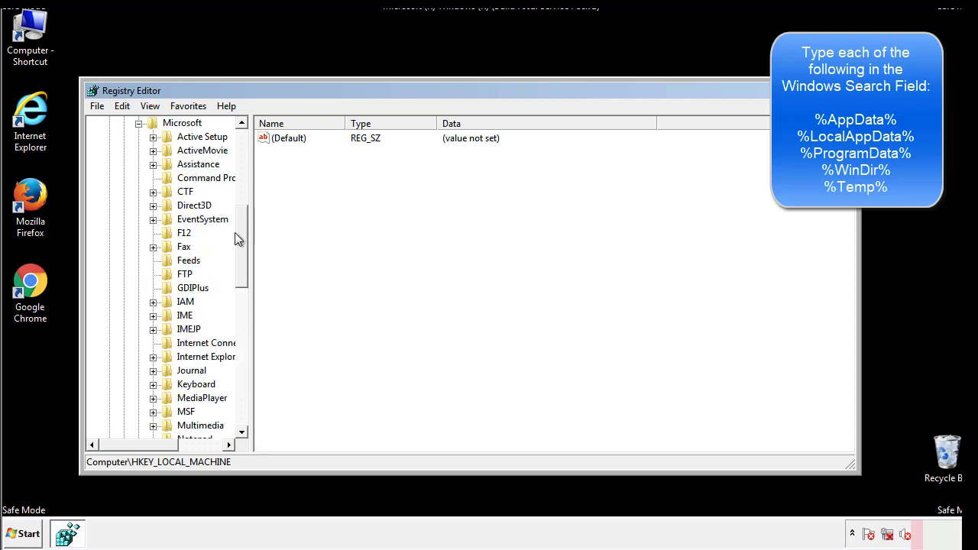
drag(238, 225, 240, 319)
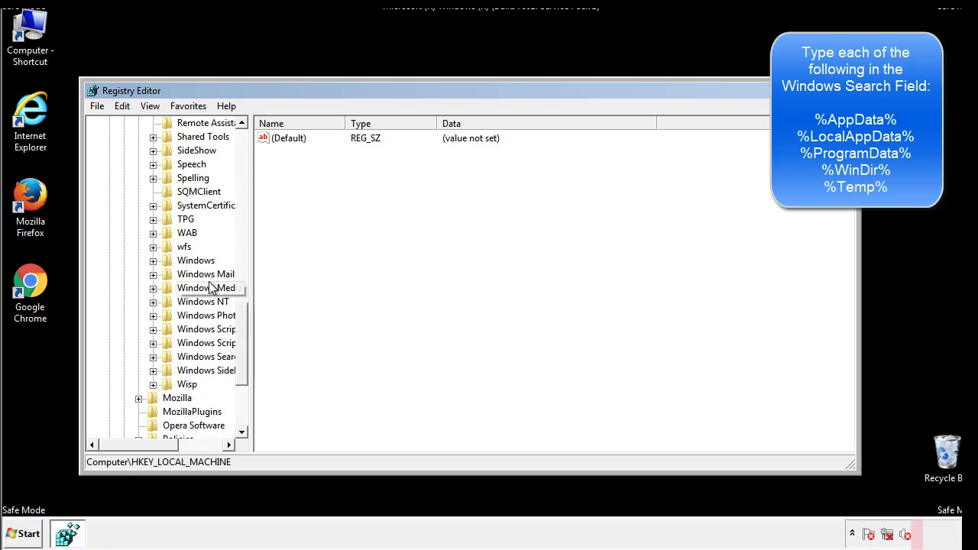
click(153, 260)
click(168, 274)
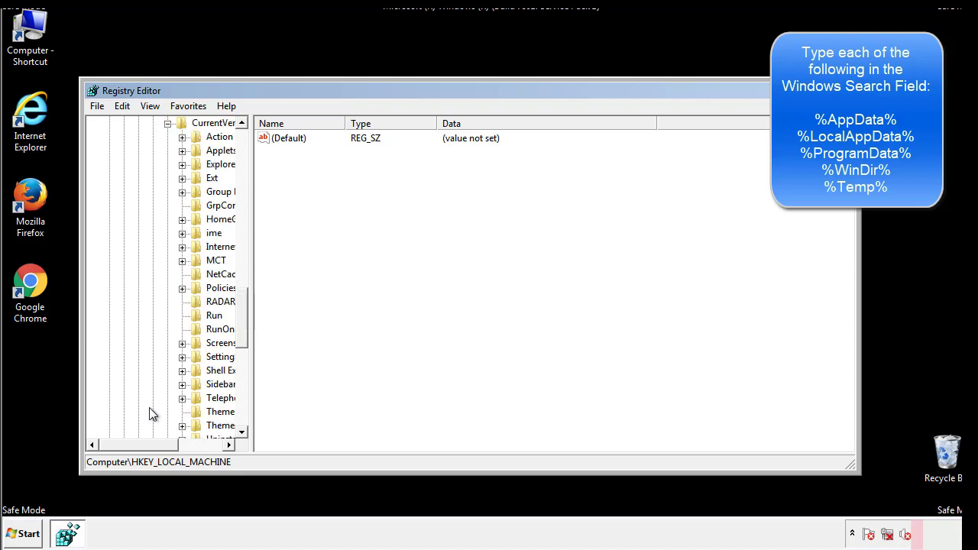
drag(149, 449, 174, 449)
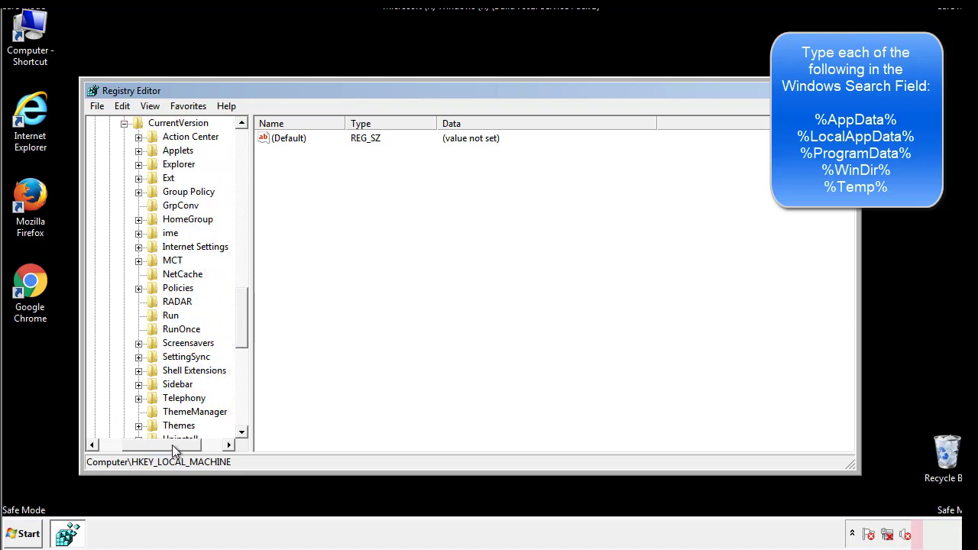
Step: Inspect the per-user Run key's DAEMON Tools entry, leave it, and collapse the Windows key
click(169, 315)
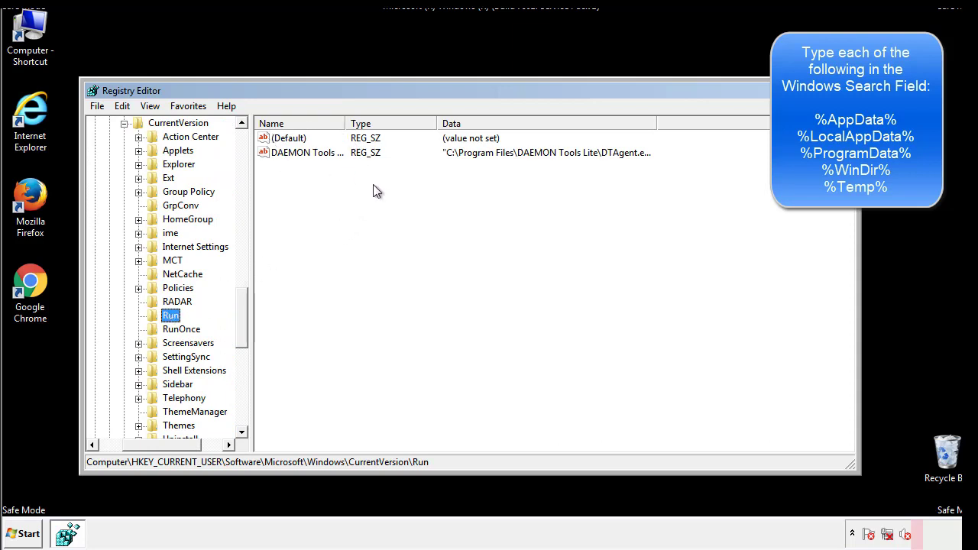
click(448, 181)
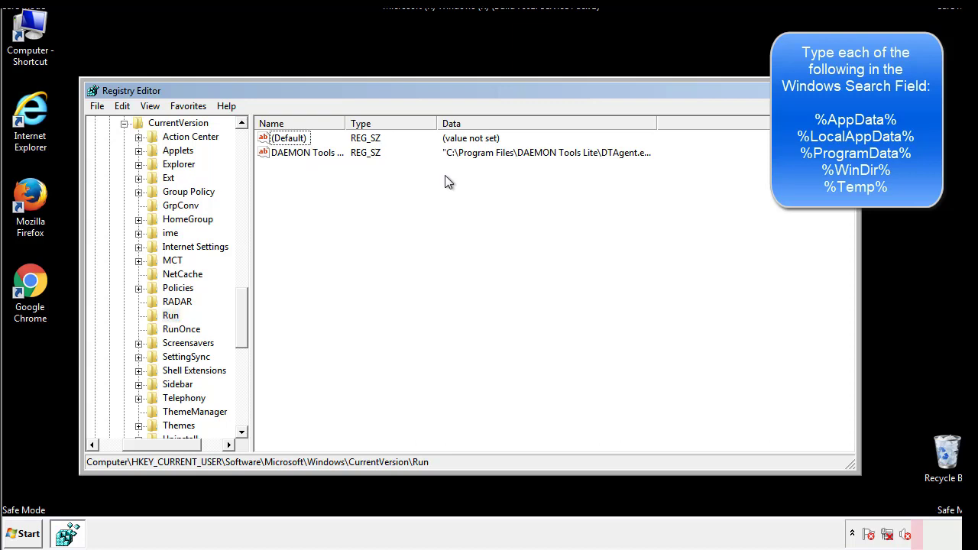
drag(285, 223, 354, 180)
drag(162, 442, 137, 443)
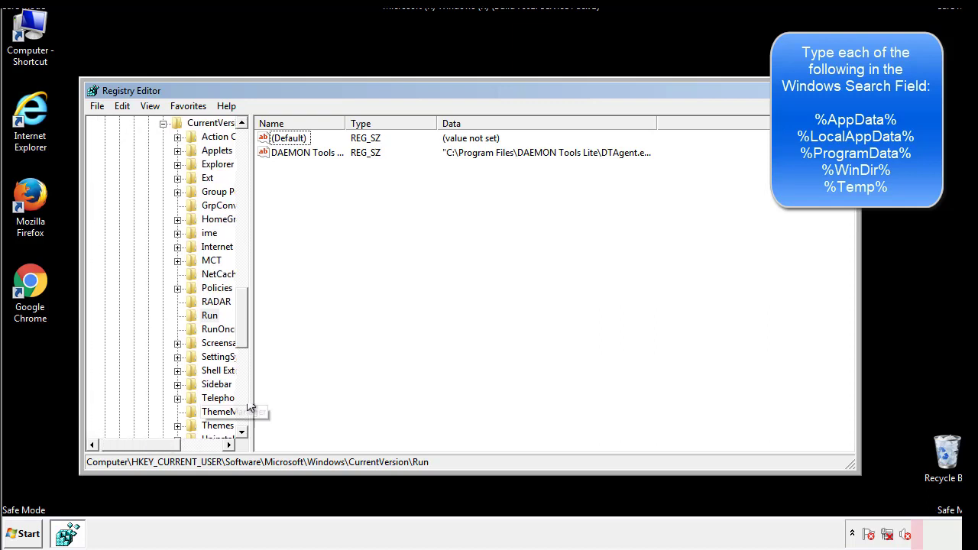
drag(243, 337, 244, 291)
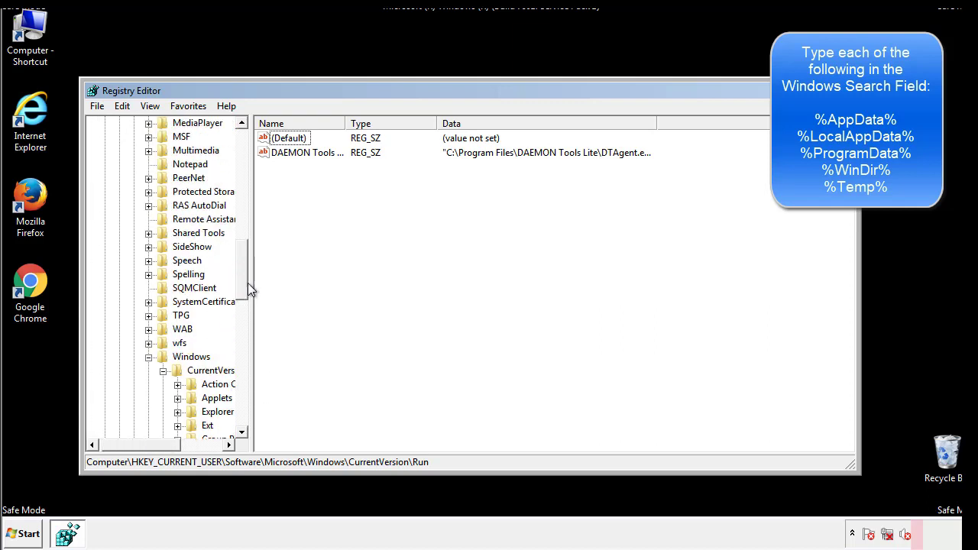
click(149, 358)
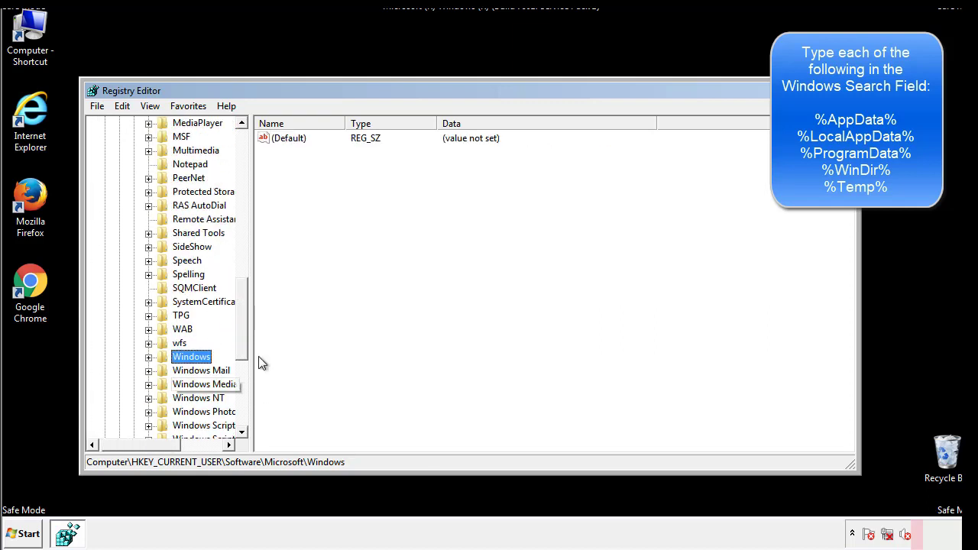
drag(245, 340, 245, 216)
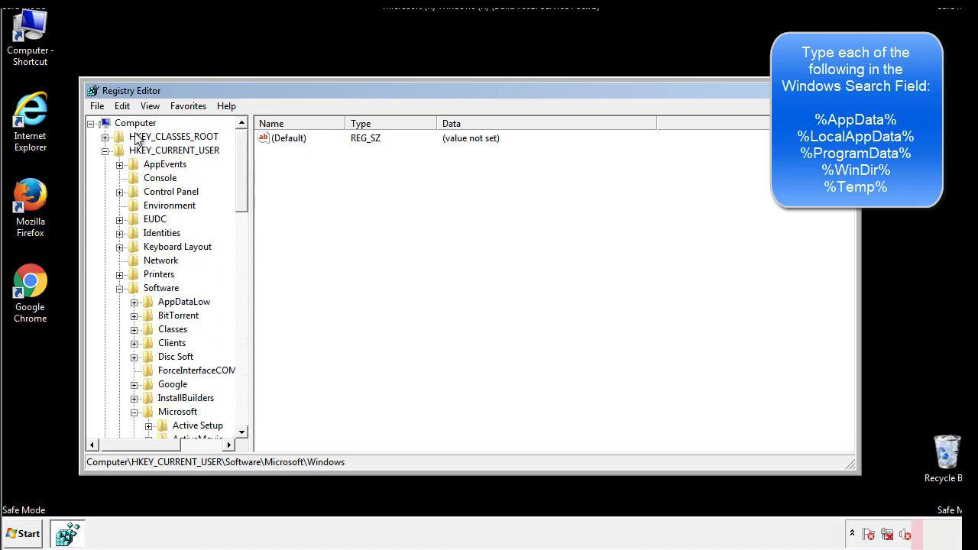
Step: Search the registry for %temp% with Edit > Find
click(122, 107)
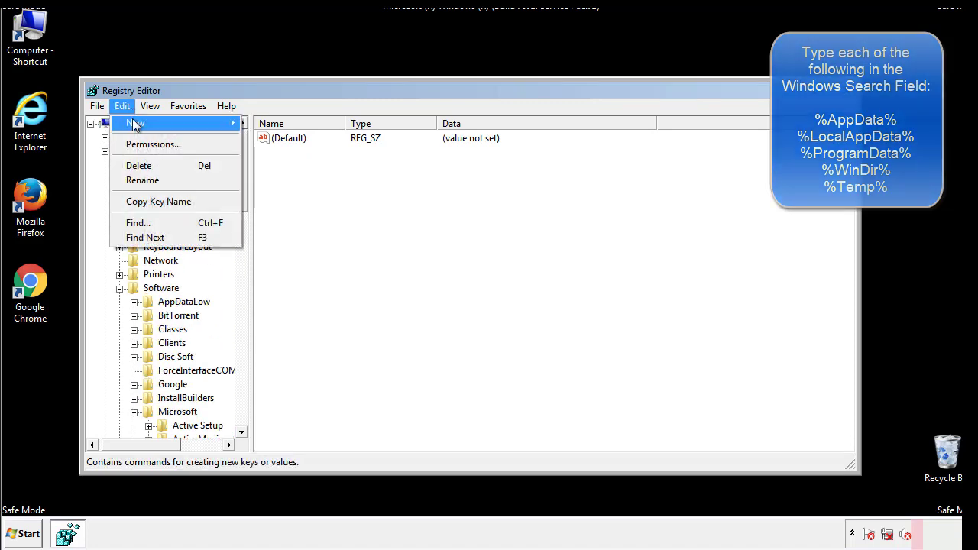
click(139, 222)
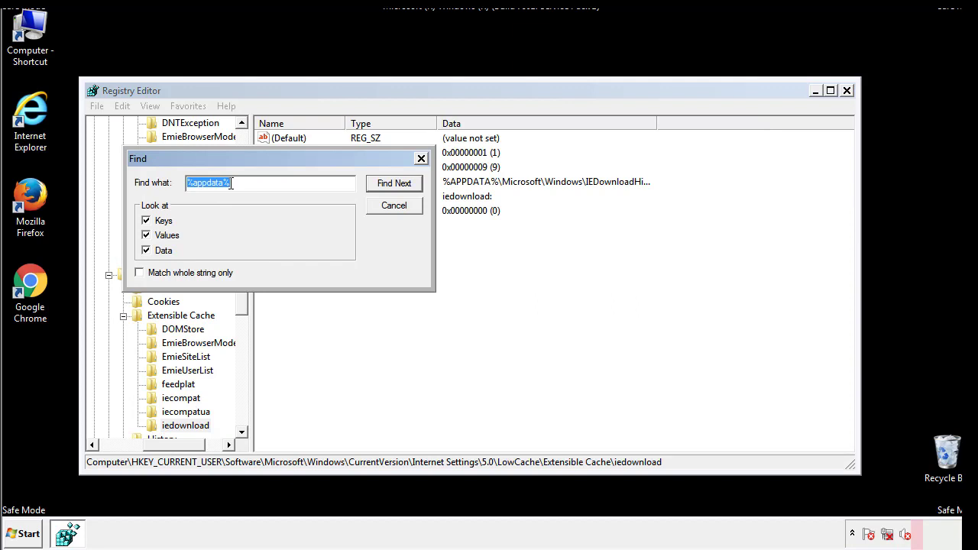
text(%temp%)
key(Return)
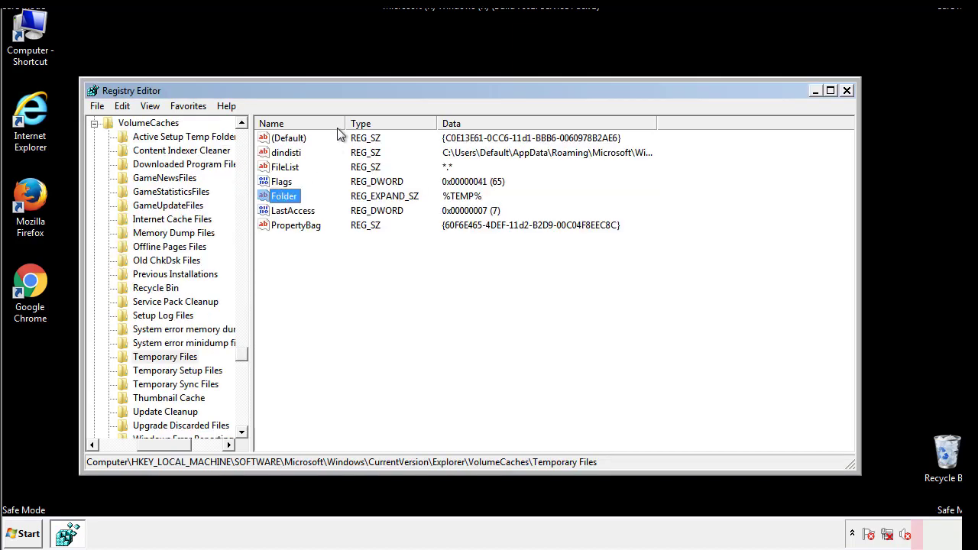
Step: Delete all seven values, including dindisti, from Temporary Files and close Registry Editor
click(400, 262)
drag(334, 249, 277, 143)
right_click(276, 140)
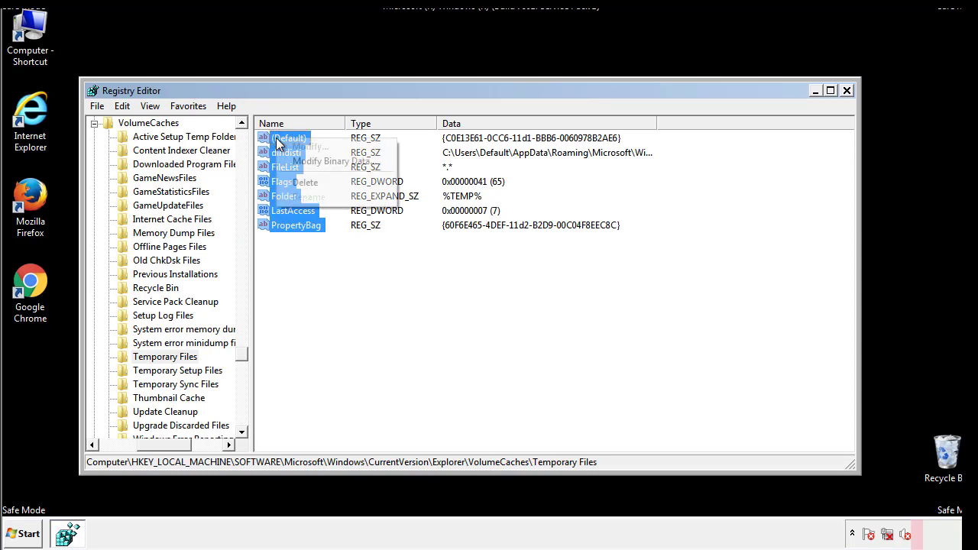
click(299, 182)
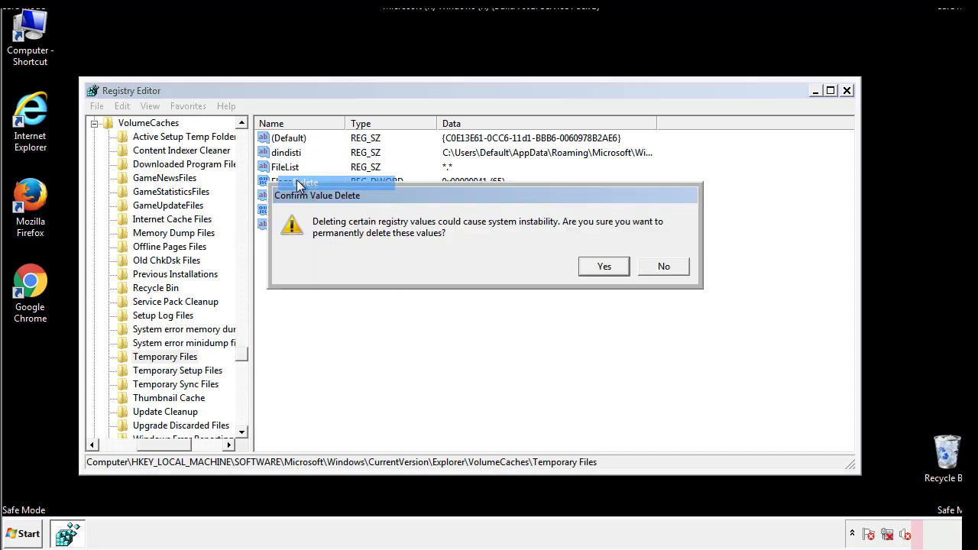
click(604, 266)
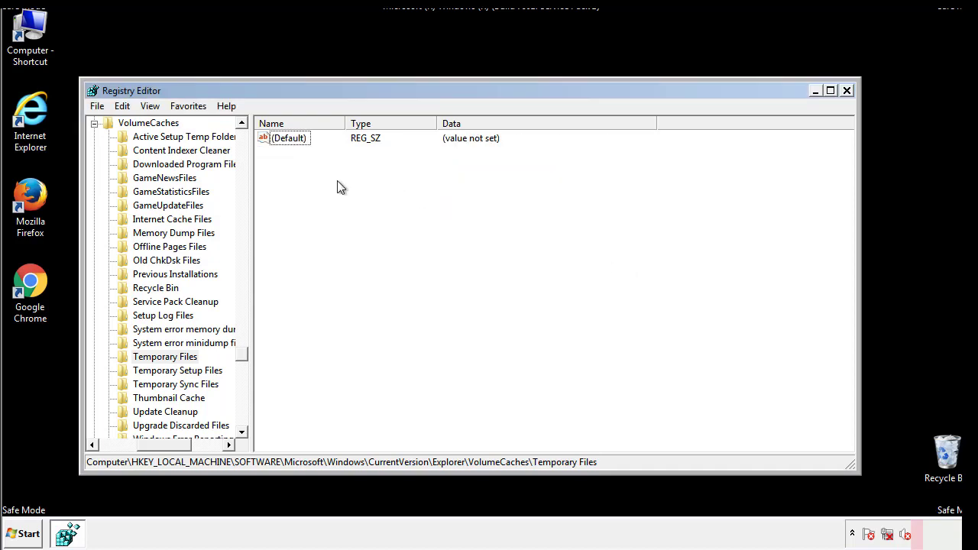
click(848, 92)
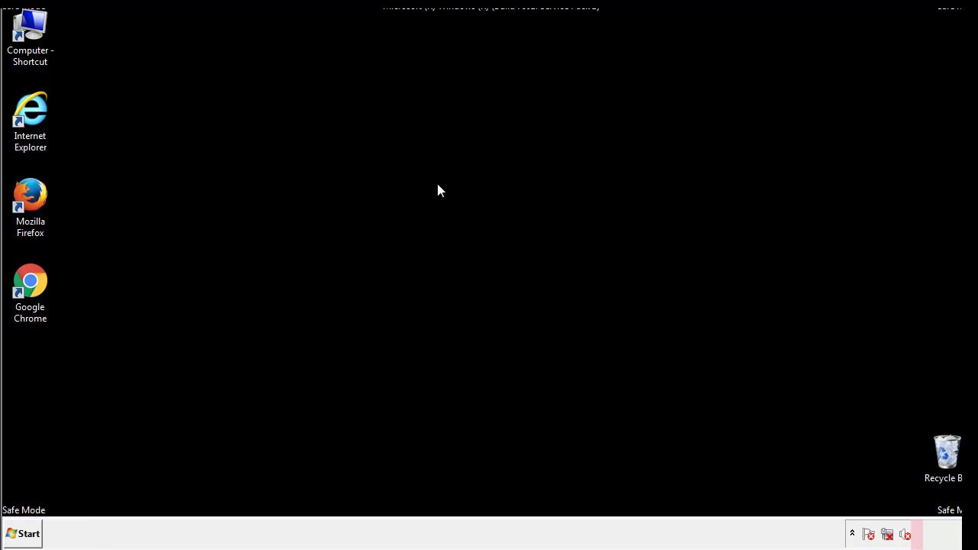